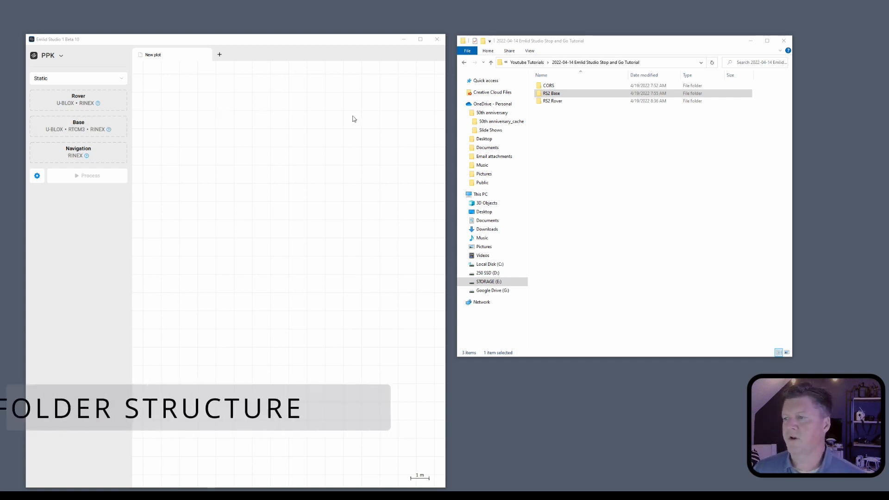
Load zme11040.22o from the CORS zme1104 folder as the base file and zme11040.22n as the navigation file.
left_click(576, 144)
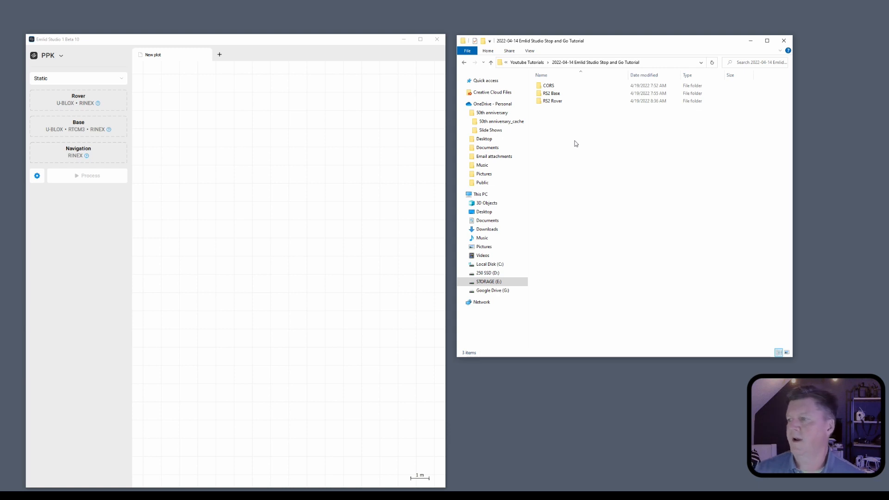
double_click(563, 89)
double_click(563, 88)
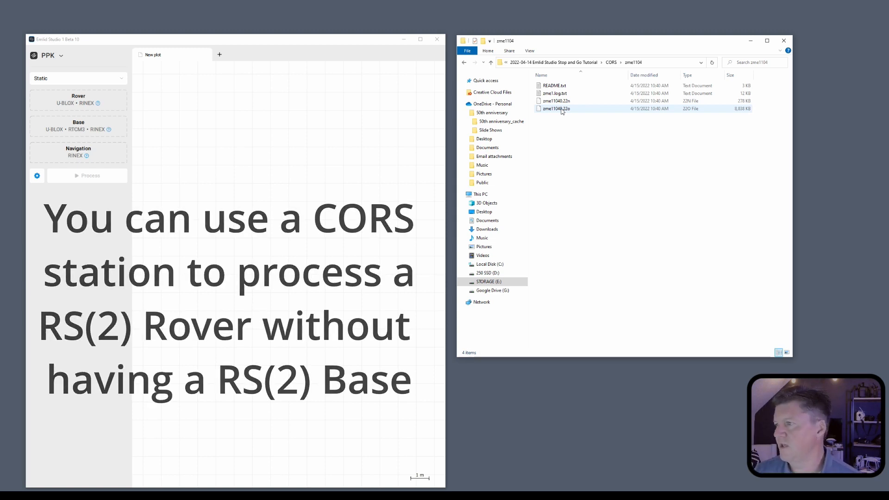
left_click(563, 111)
left_click_drag(562, 111, 72, 130)
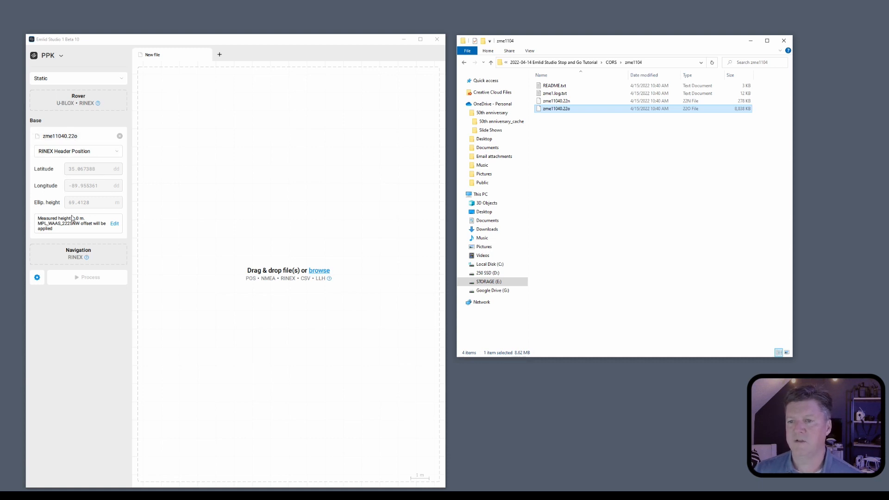
left_click(546, 102)
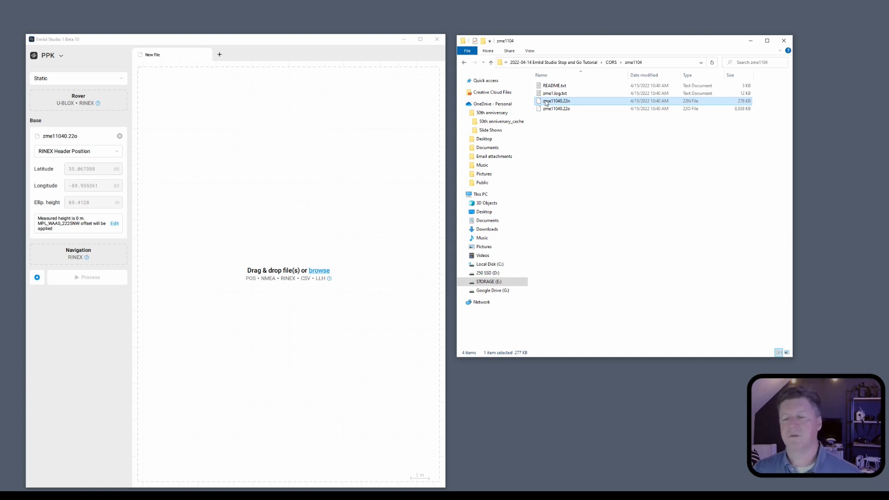
left_click_drag(546, 102, 74, 258)
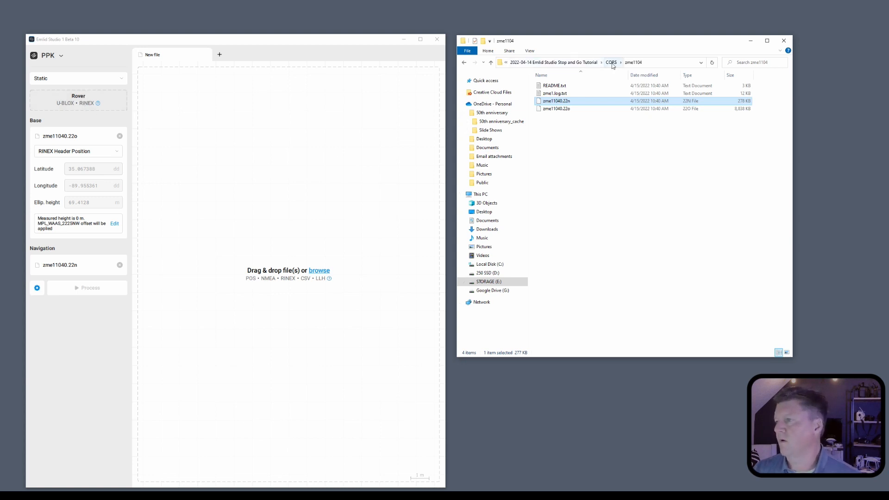
Load RS2-Base_raw_202204141708.ubx from the RS2 Base folder as the rover file and inspect the generated RINEX folder.
left_click(578, 64)
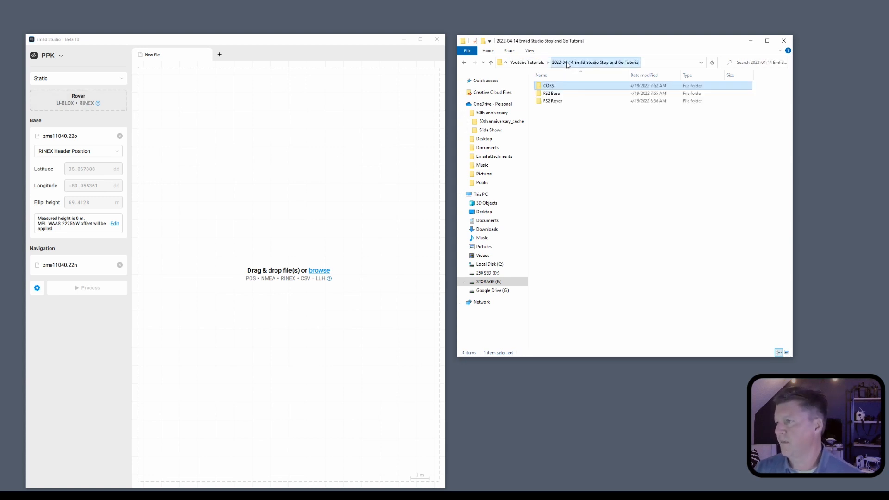
left_click(554, 94)
double_click(553, 94)
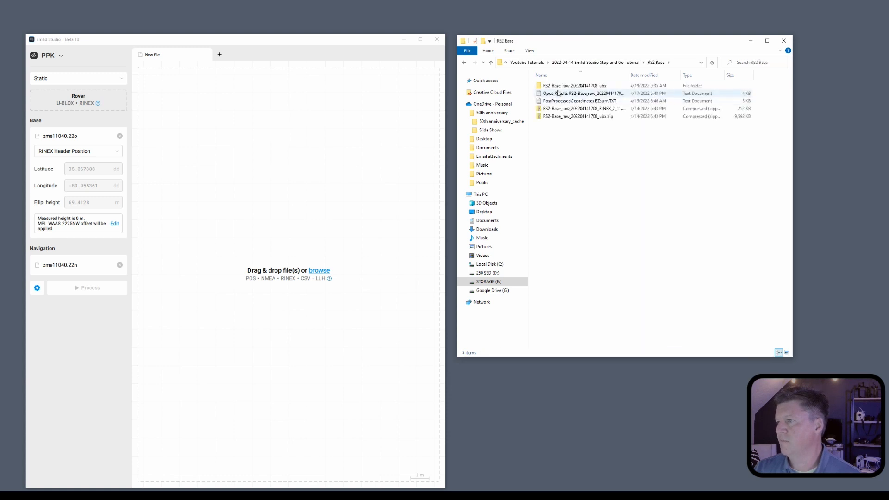
double_click(556, 87)
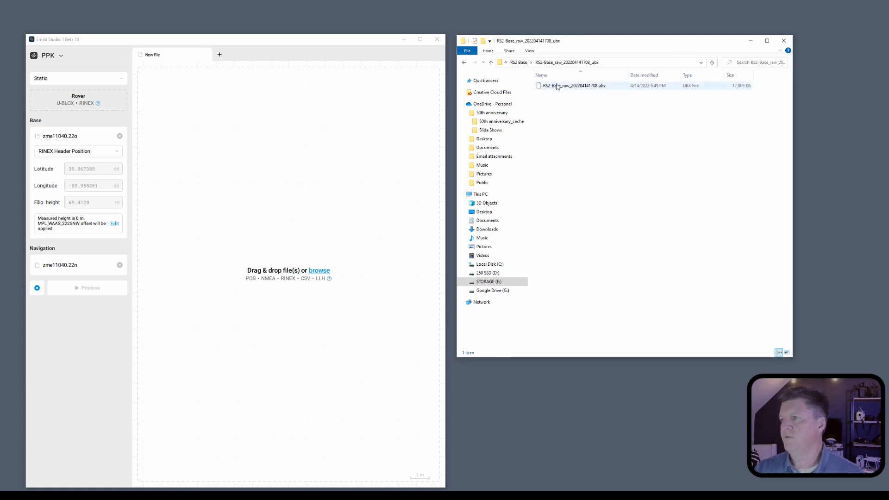
left_click(558, 87)
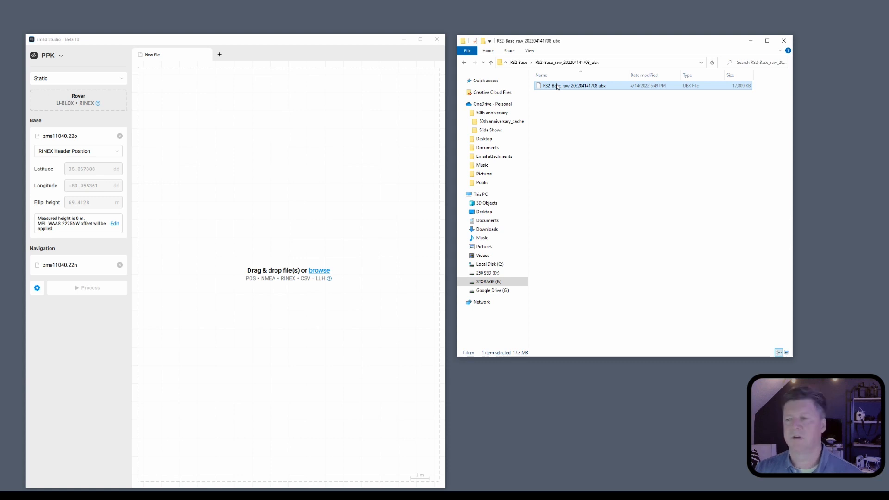
left_click_drag(556, 87, 81, 106)
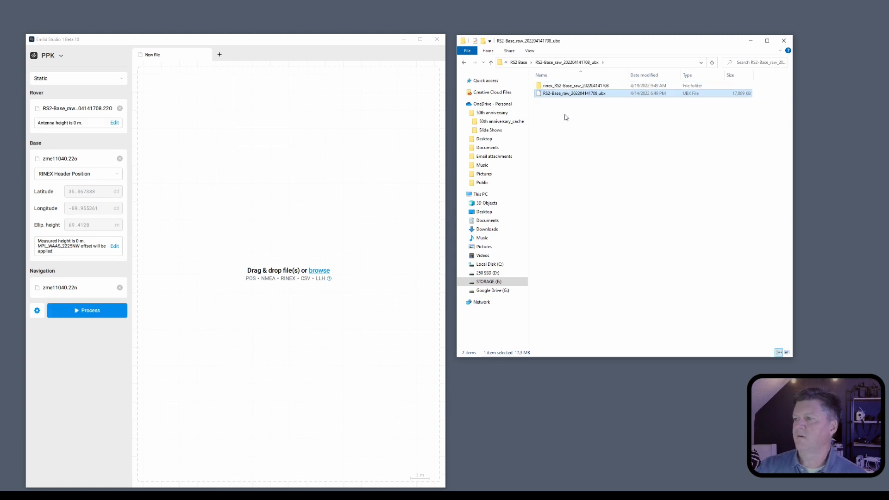
double_click(565, 86)
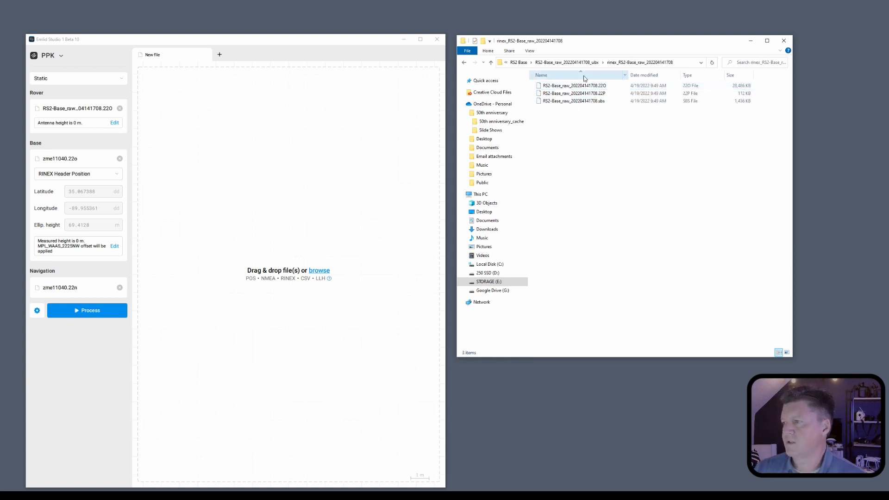
left_click(580, 67)
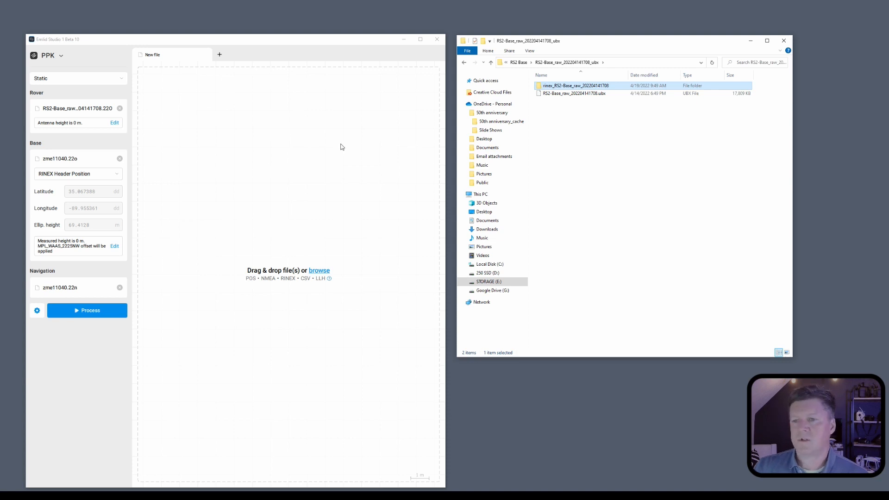
Set the rover antenna's receiver to RS2 with a measured height of 1.592 m and save it.
left_click(113, 123)
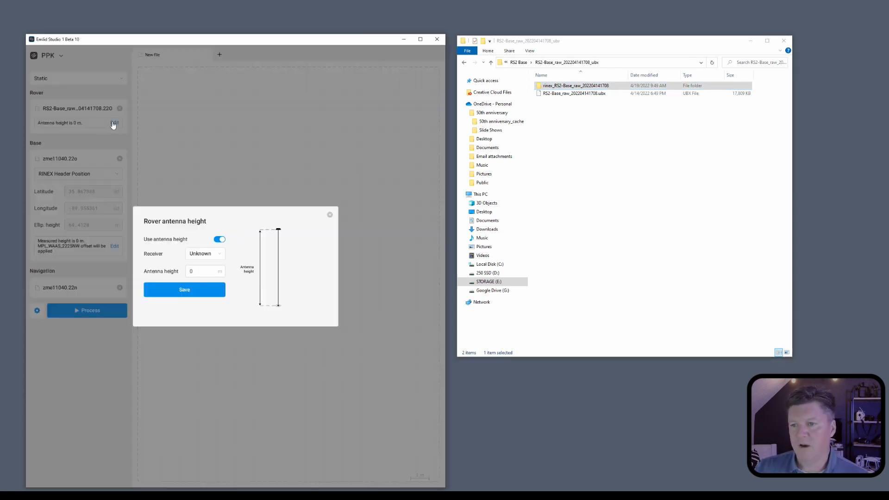
left_click(215, 257)
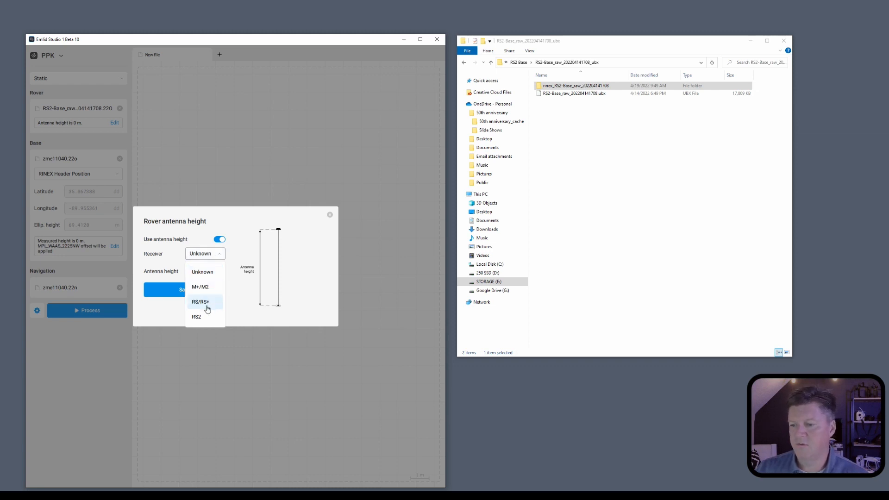
left_click(202, 318)
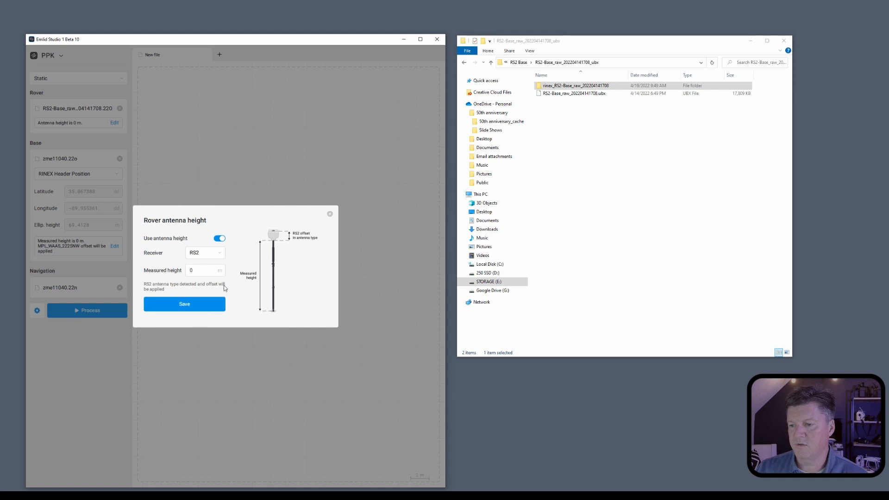
left_click_drag(205, 274, 154, 279)
type("1.592")
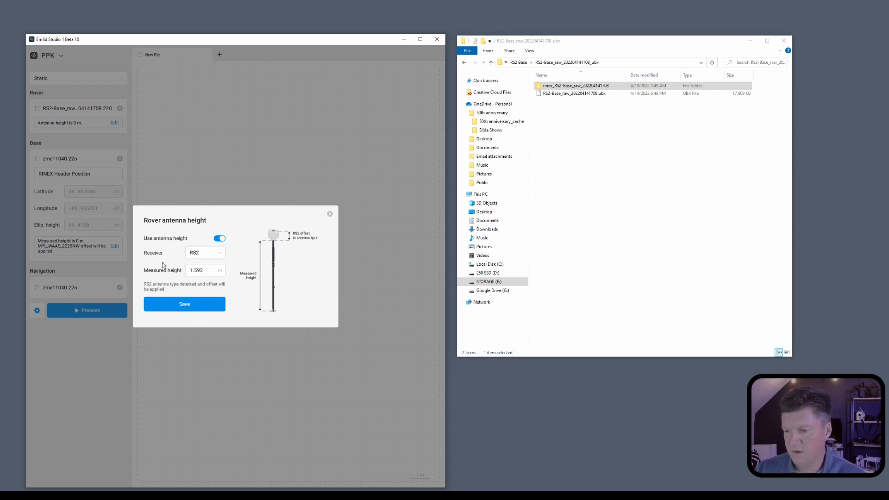
left_click(178, 305)
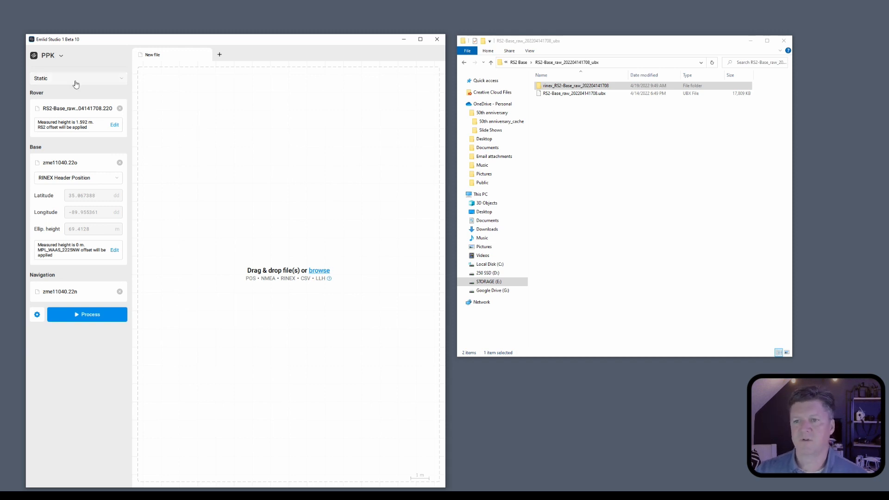
left_click(59, 56)
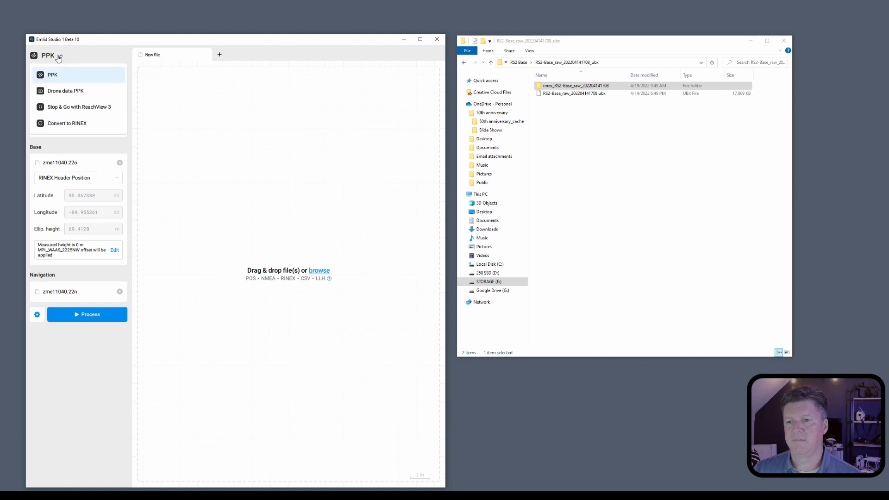
left_click(59, 57)
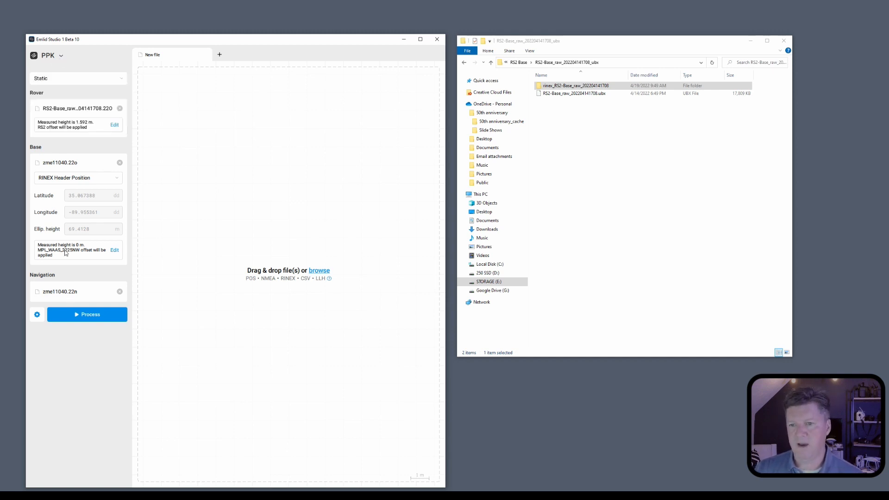
Open the post-processing settings and point out the raw rover file in the input file folder used for results.
left_click(37, 315)
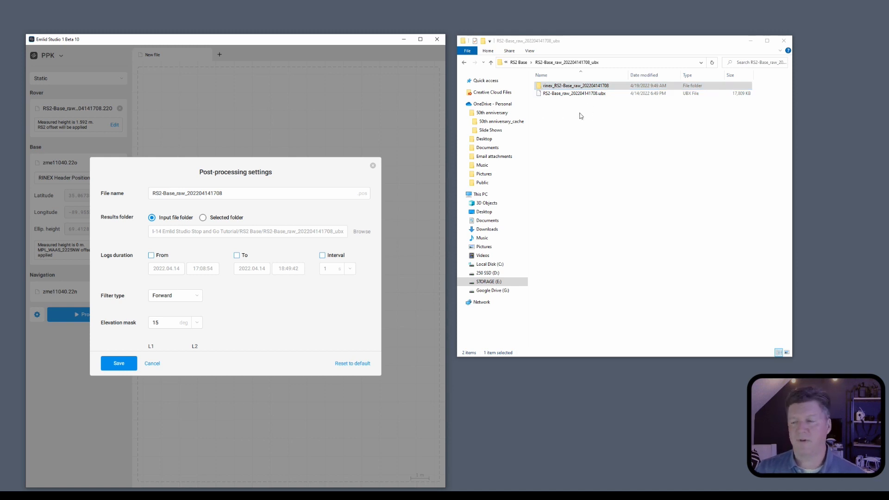
left_click(583, 94)
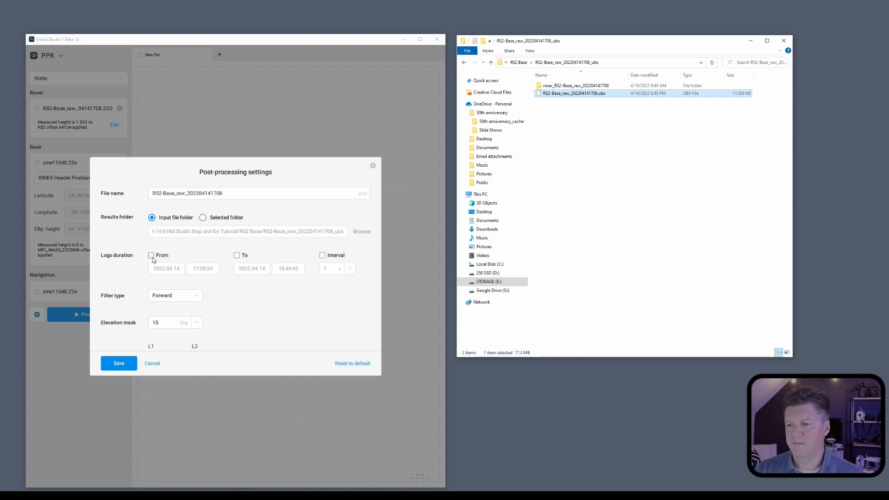
left_click(152, 256)
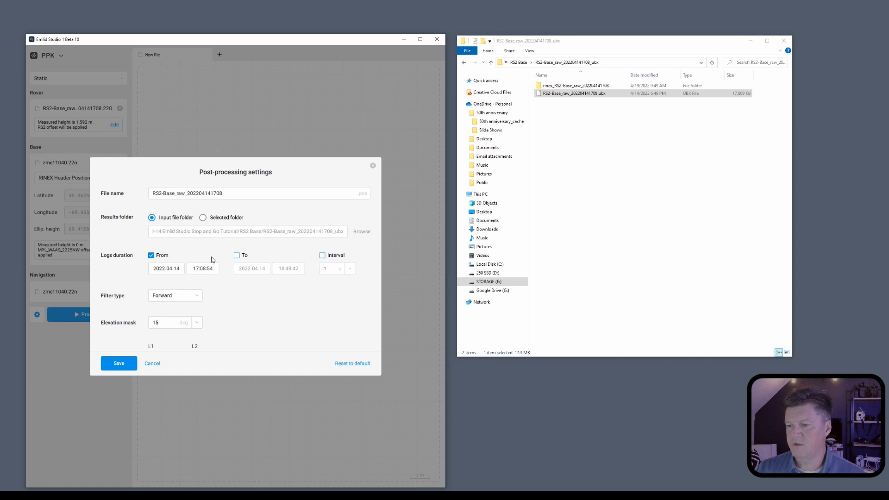
left_click(152, 257)
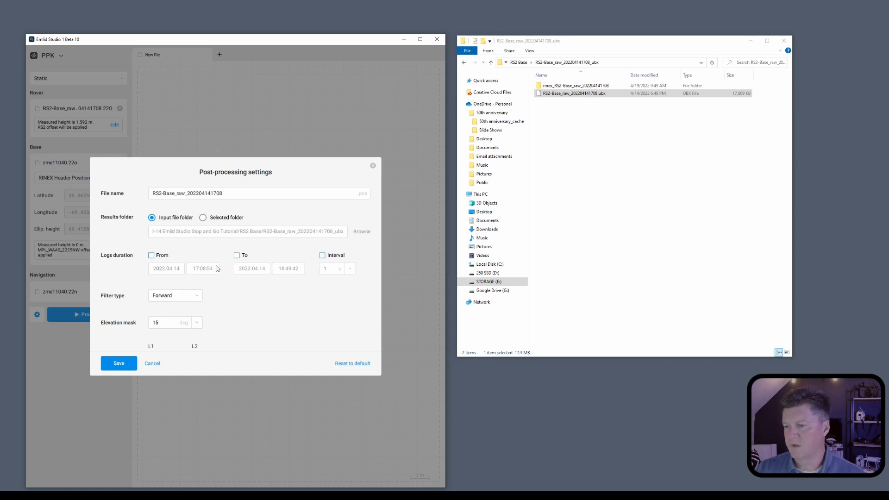
left_click(322, 255)
left_click(350, 270)
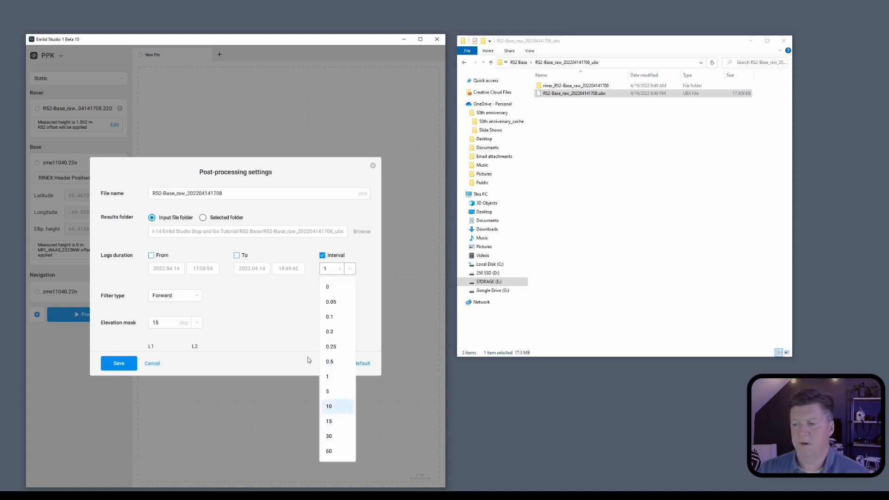
left_click(303, 336)
left_click(322, 255)
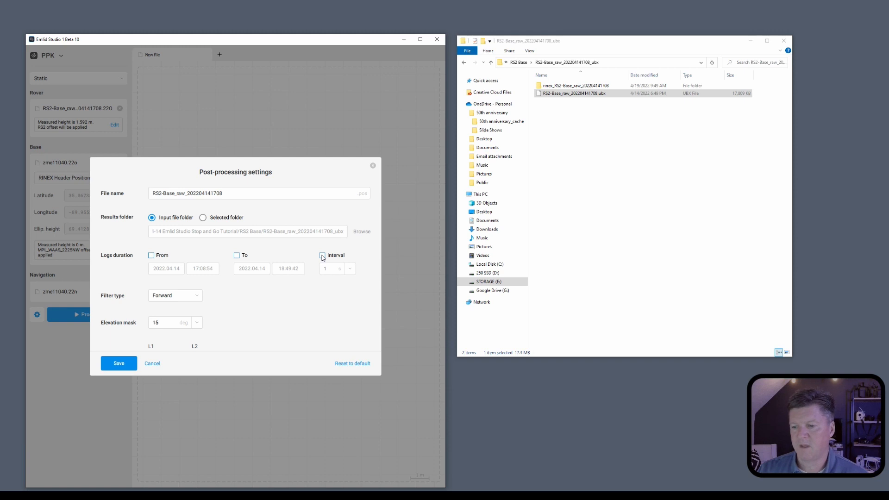
Set the GLONASS integer ambiguity resolution to Fix and Hold and save the post-processing settings.
scroll(275, 309, "down", 3)
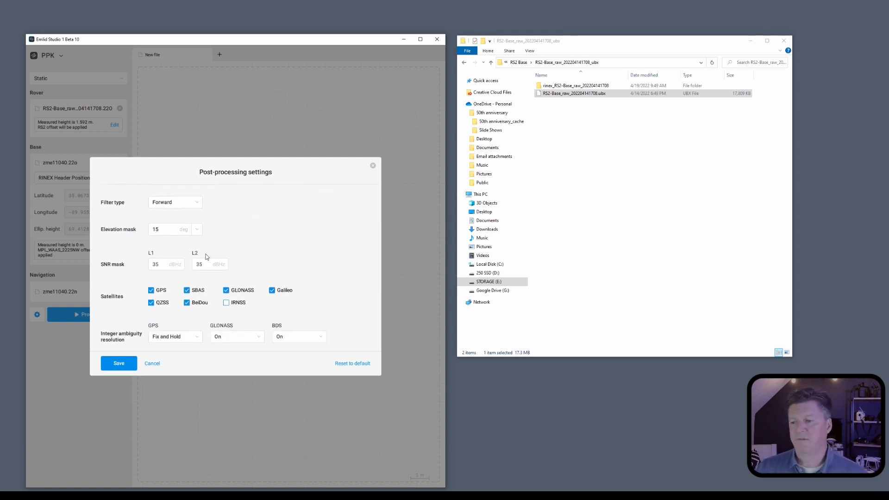
scroll(248, 280, "down", 3)
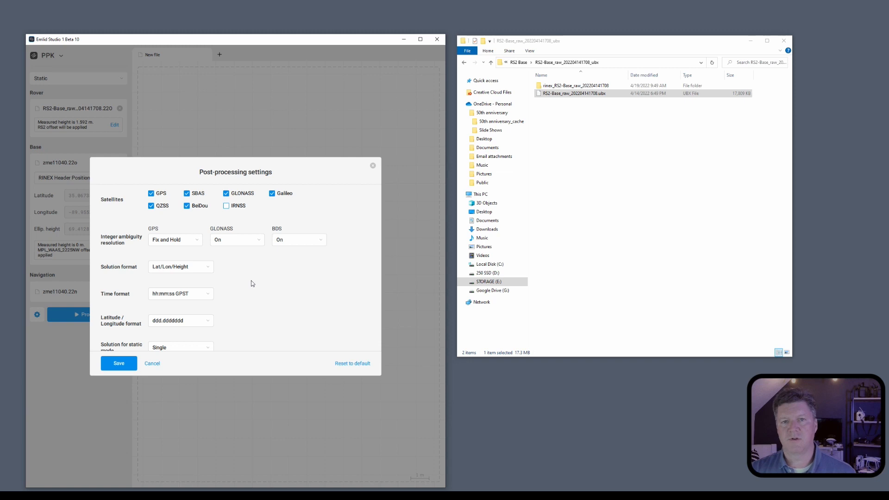
left_click(245, 240)
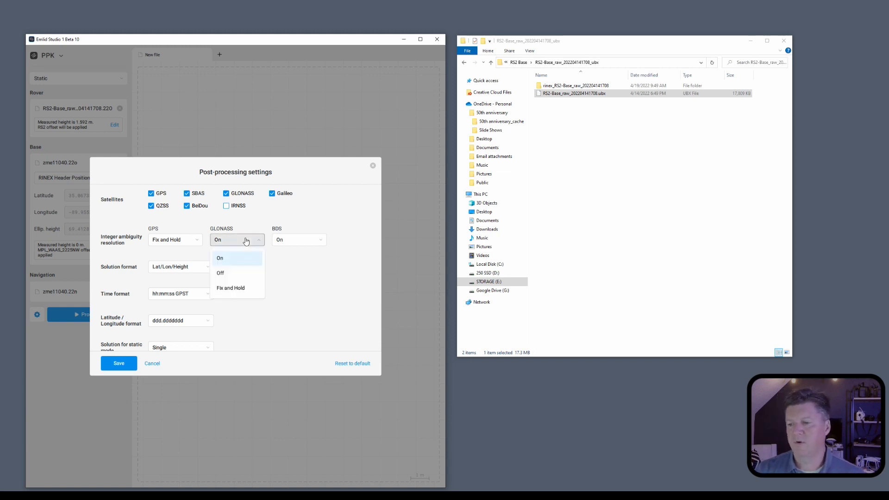
left_click(235, 288)
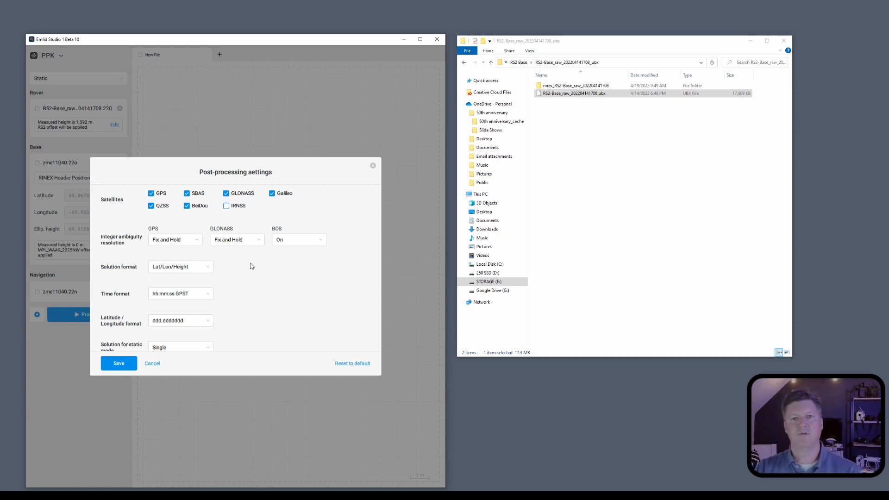
left_click(251, 241)
left_click(278, 264)
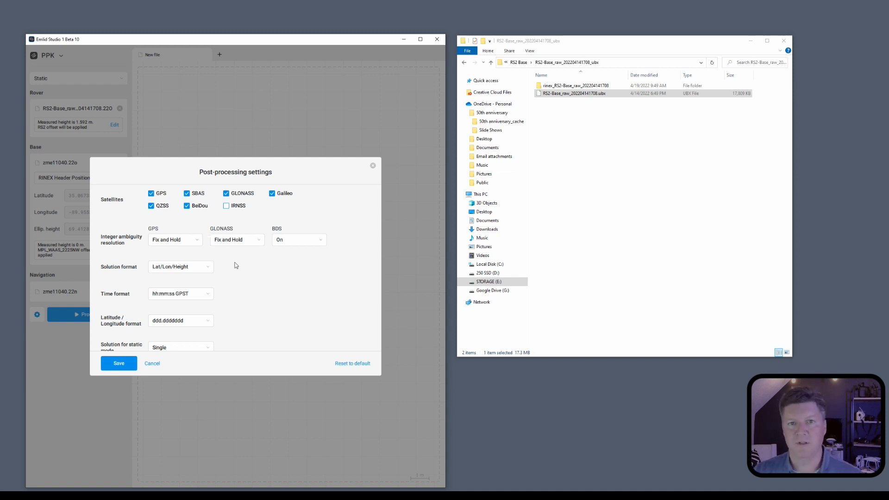
scroll(231, 301, "down", 1)
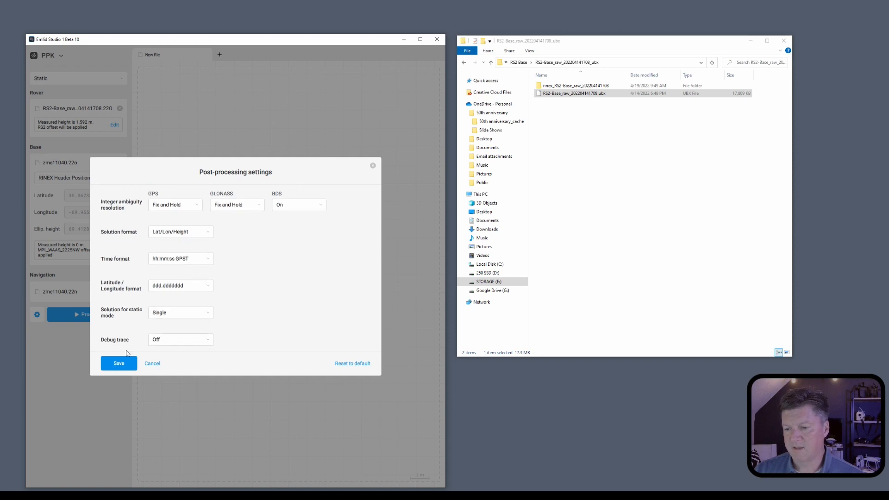
left_click(120, 364)
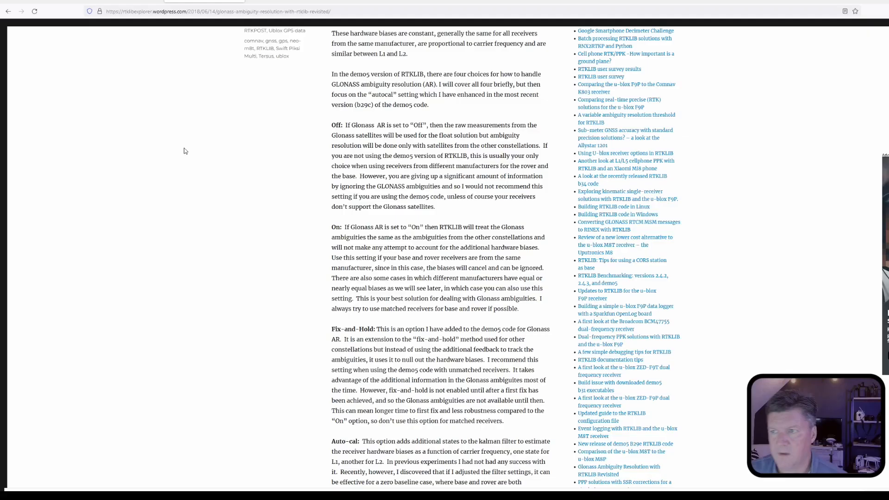
Read the rtklibexplorer article on GLONASS ambiguity resolution in the browser, covering the available setting options.
scroll(184, 151, "up", 8)
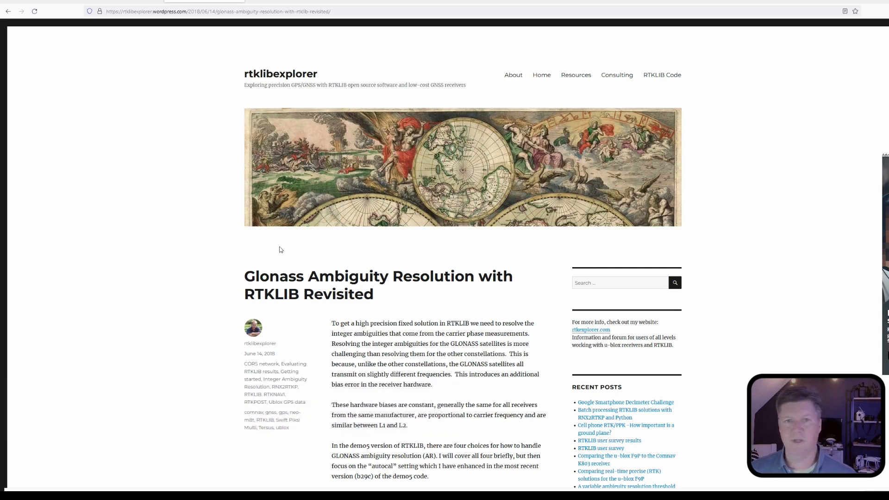
scroll(423, 310, "down", 4)
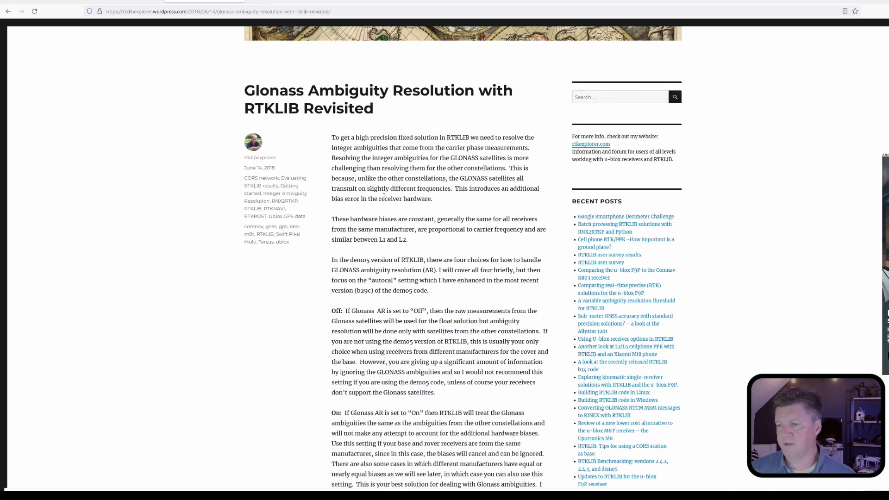
scroll(383, 196, "down", 4)
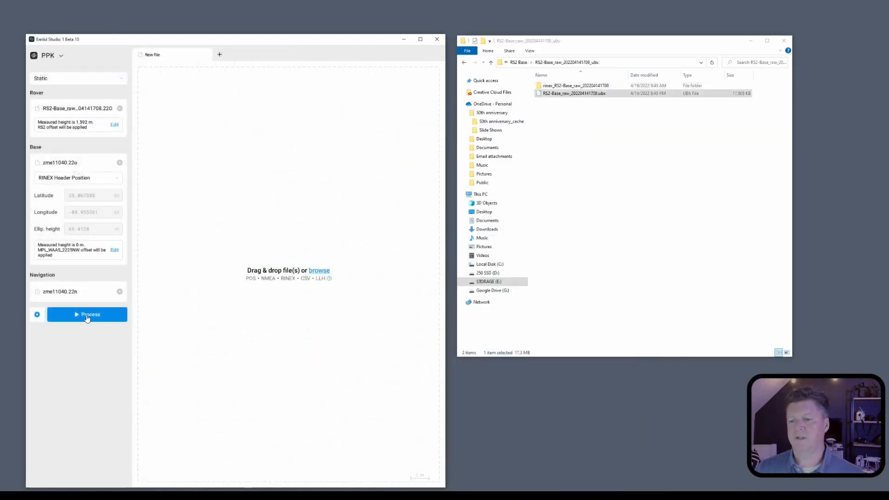
Process the static RS2 base log, then open RS2-Base_raw_202204141708.pos and highlight its latitude, longitude and height solution.
left_click(88, 316)
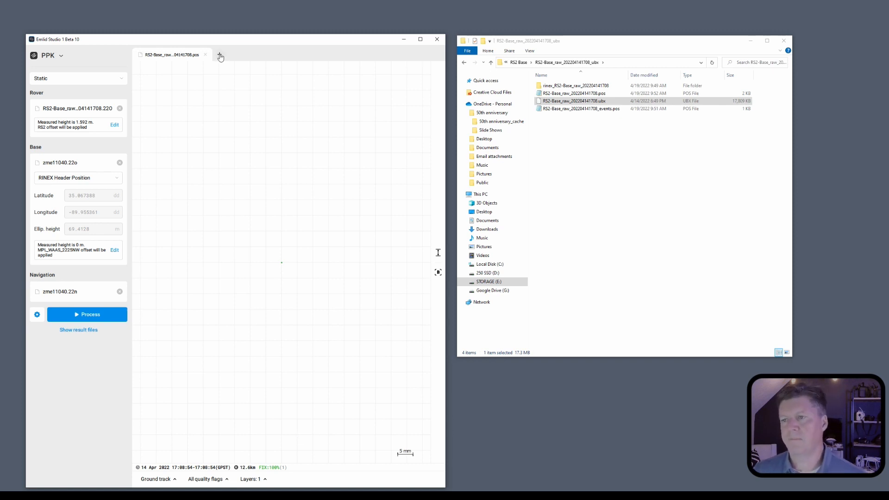
left_click(588, 94)
double_click(588, 94)
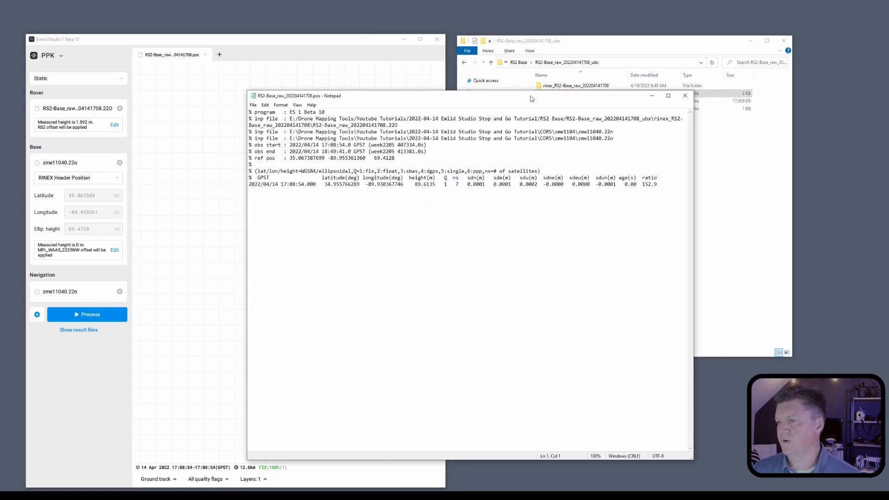
left_click_drag(498, 94, 711, 129)
left_click(591, 96)
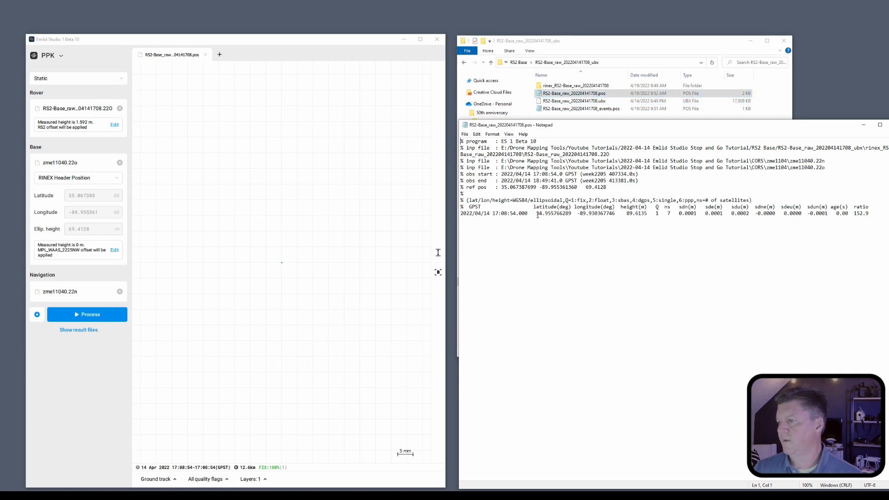
left_click_drag(536, 213, 647, 214)
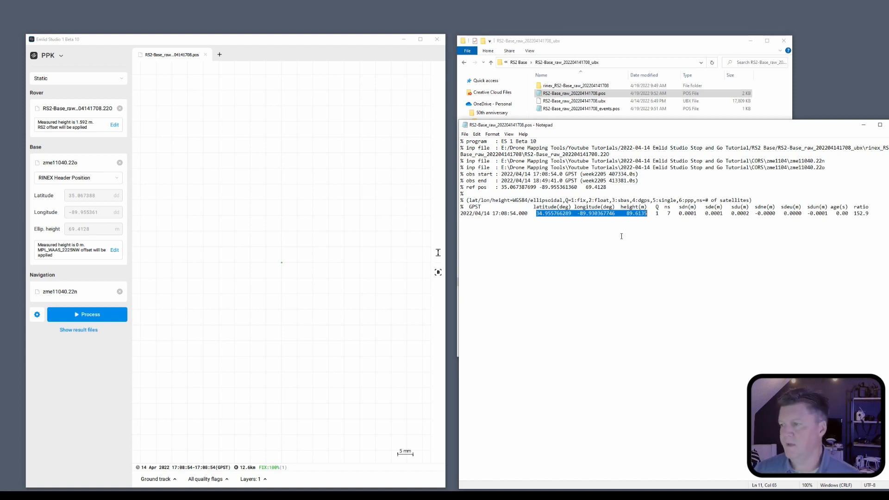
left_click(220, 55)
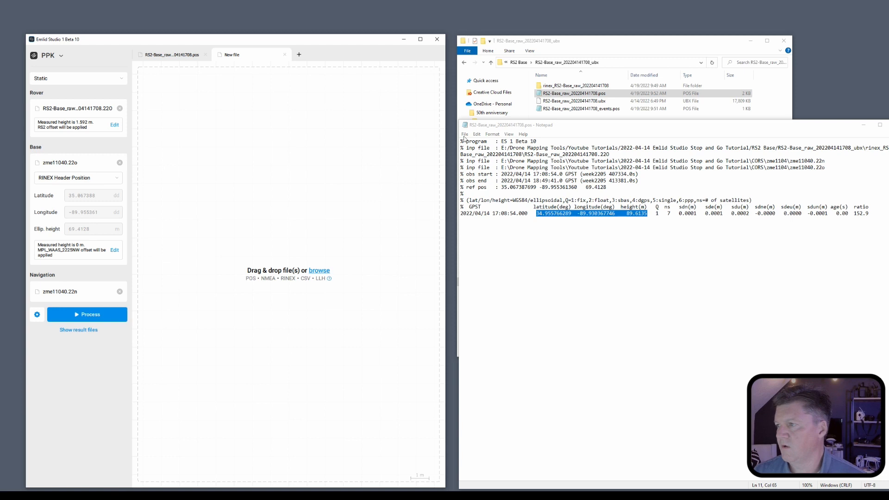
left_click(863, 125)
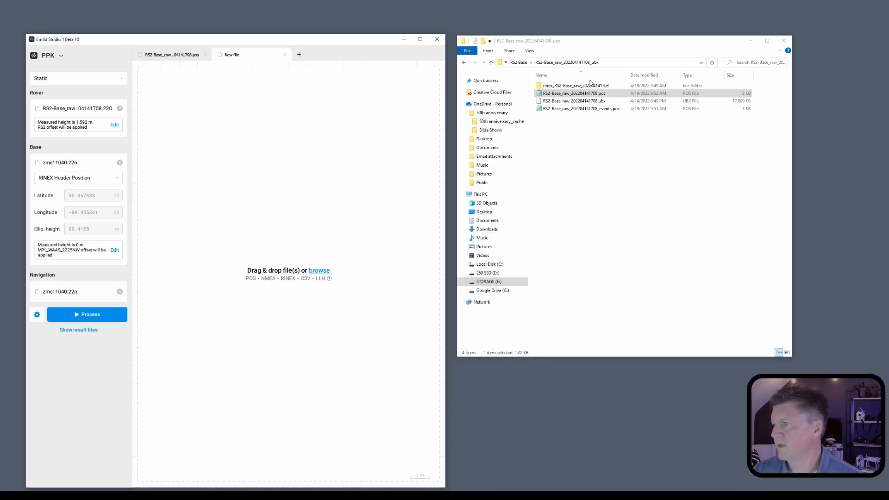
double_click(566, 86)
left_click(48, 55)
left_click(67, 106)
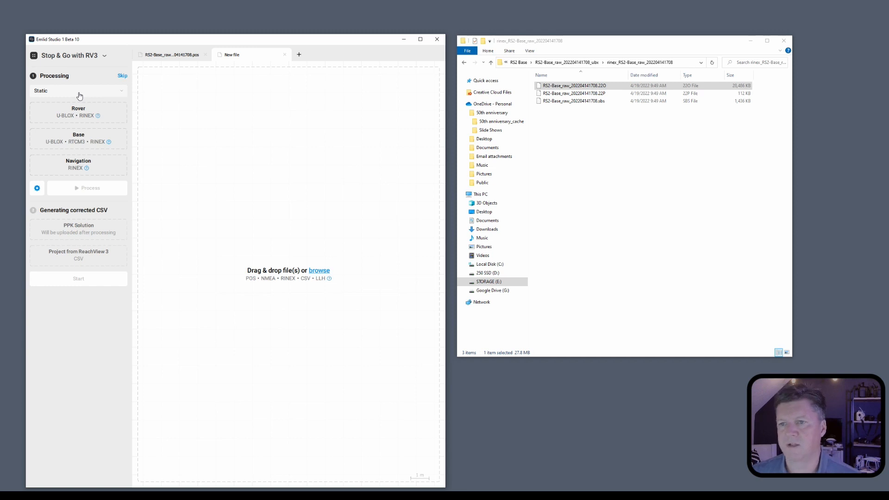
Load RS2-Base_raw_202204141708.22O as the base file and RS2-Base_raw_202204141708.22P as the navigation file.
left_click(575, 87)
left_click_drag(576, 87, 80, 146)
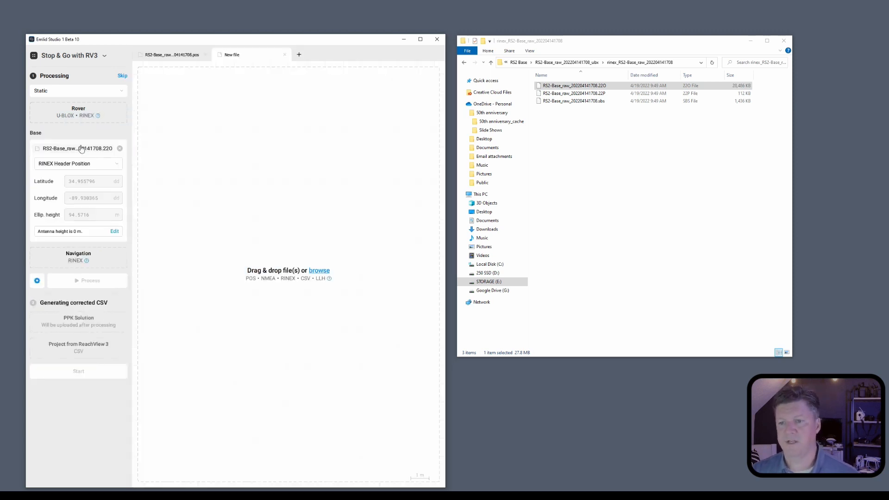
left_click(594, 88)
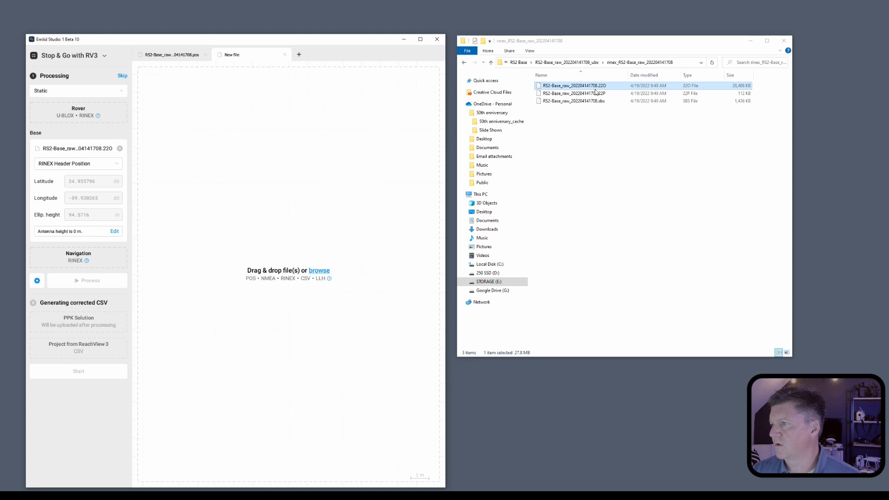
left_click_drag(595, 92, 83, 267)
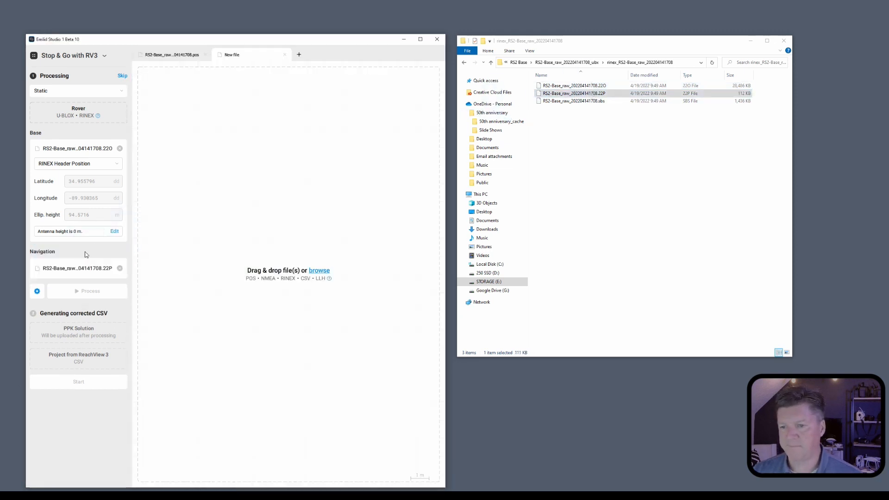
Set the base antenna's receiver to RS2 with a measured height of 1.592 m and save it.
left_click(114, 231)
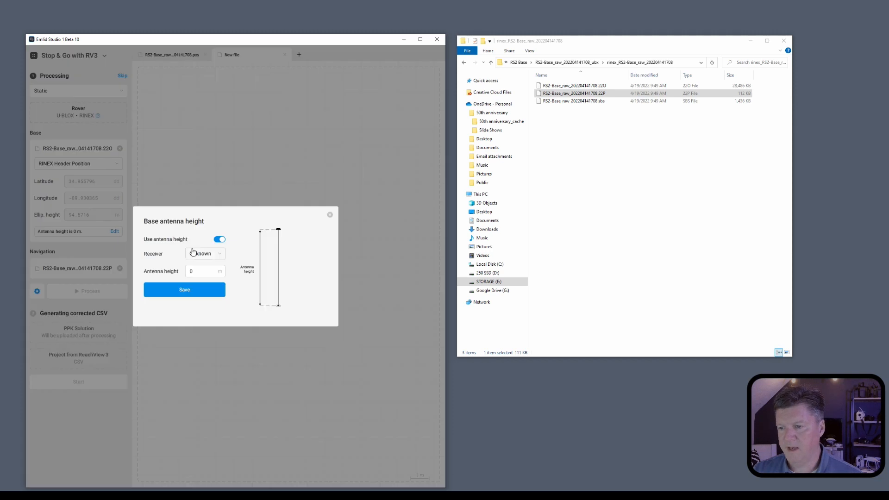
left_click(214, 255)
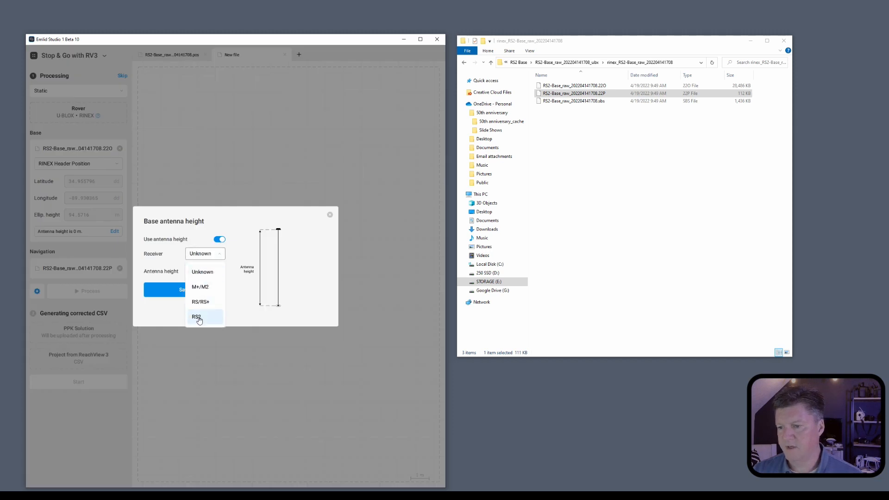
left_click(198, 318)
type(".592")
left_click(182, 308)
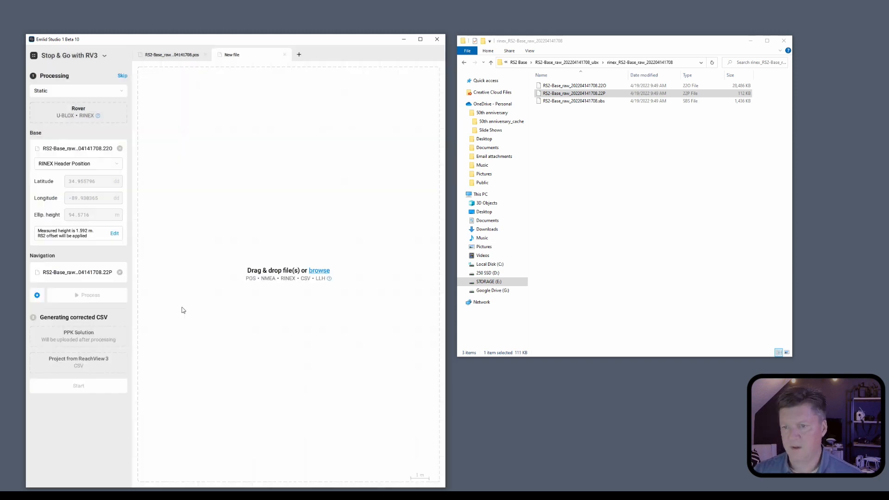
Set the base position format to Lat/Lon/Height, dd and clear its prefilled latitude, longitude and ellipsoidal height values.
left_click(99, 164)
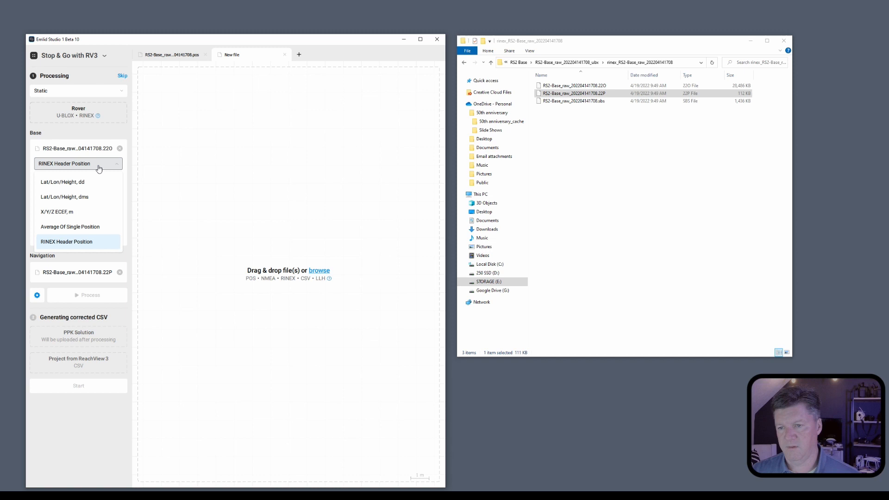
left_click(80, 182)
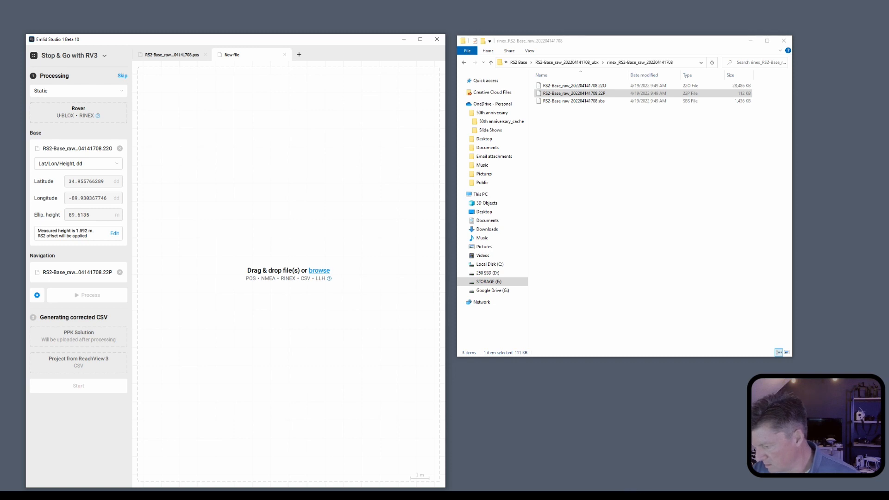
left_click(578, 495)
double_click(556, 213)
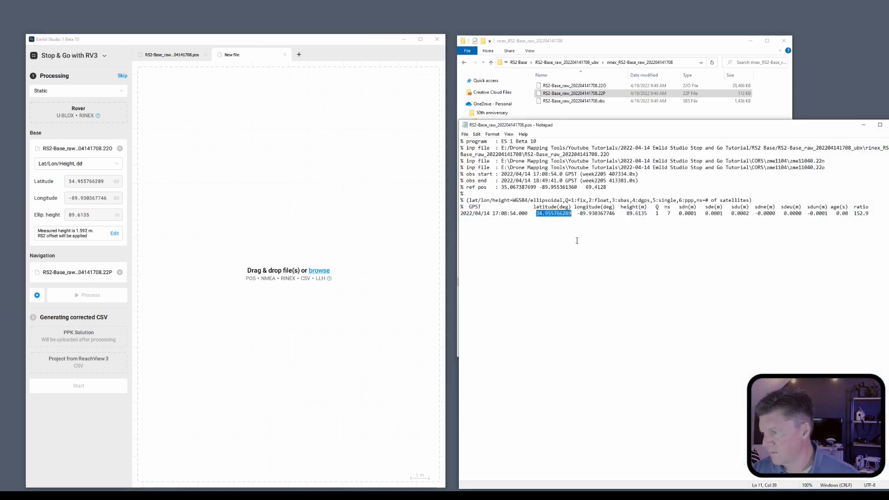
left_click(117, 181)
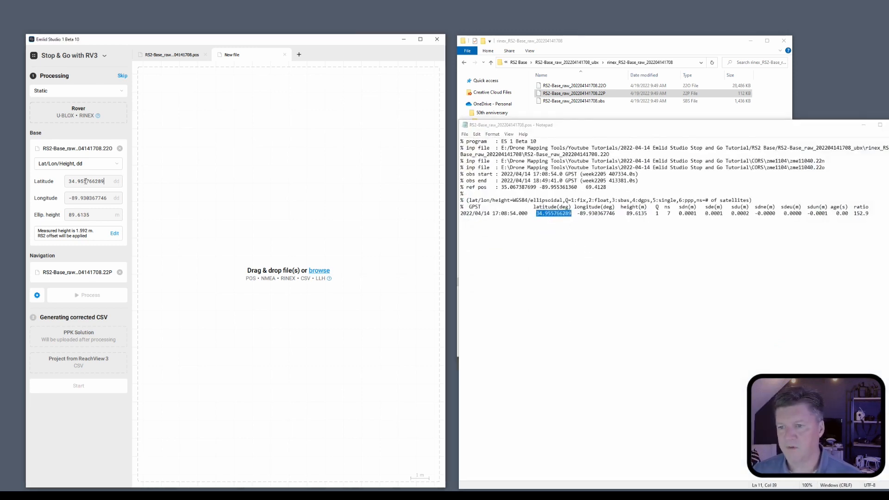
key("BackSpace")
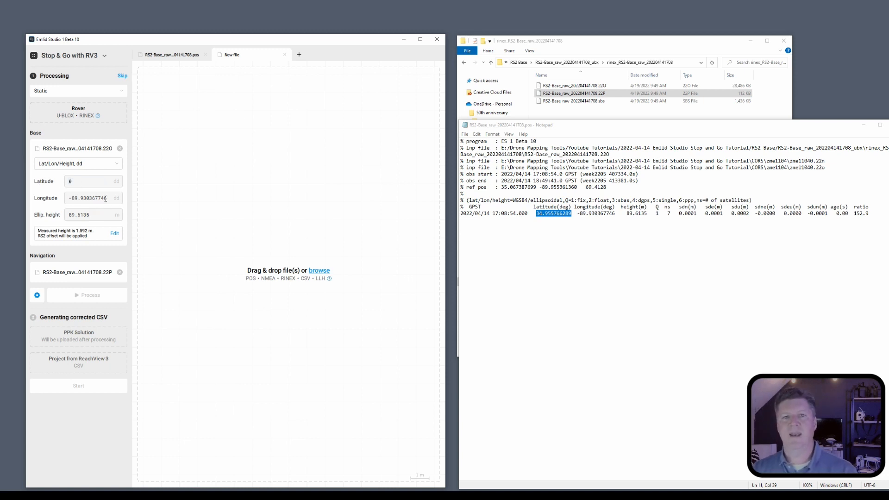
triple_click(107, 199)
key("BackSpace")
triple_click(97, 214)
key("BackSpace")
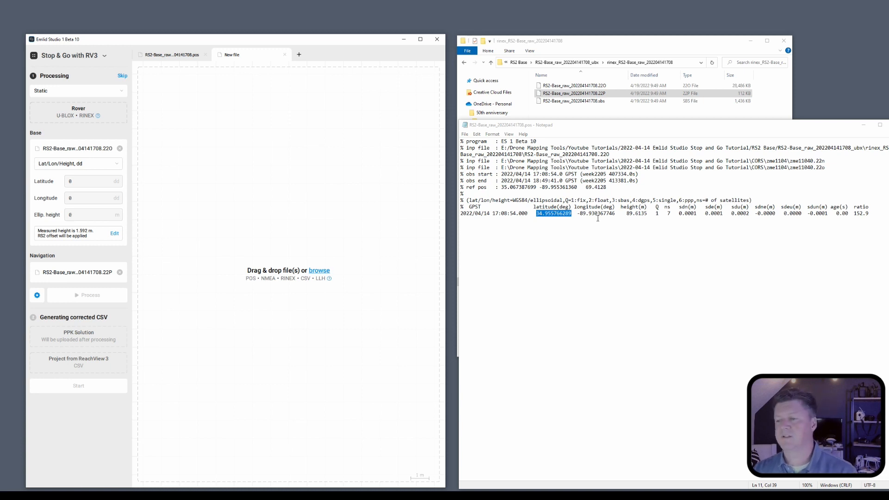
Copy the latitude 34.955766289 from the base's .pos file into the base latitude.
right_click(560, 215)
left_click(574, 234)
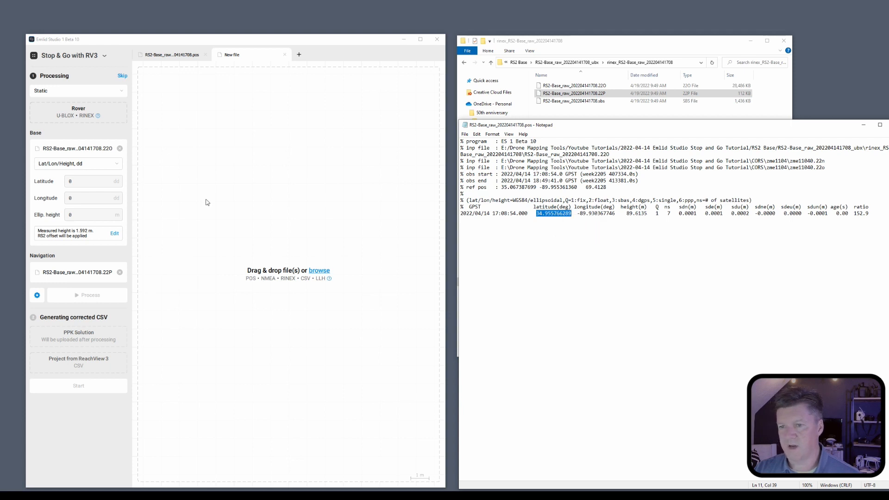
left_click(86, 181)
key("ctrl+v")
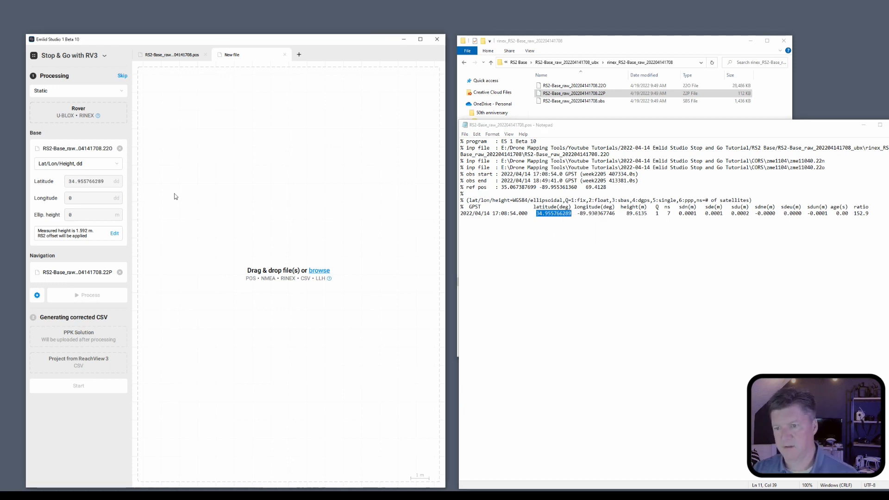
Copy the longitude -89.930367746 from the base's .pos file into the base longitude.
left_click_drag(577, 214, 617, 216)
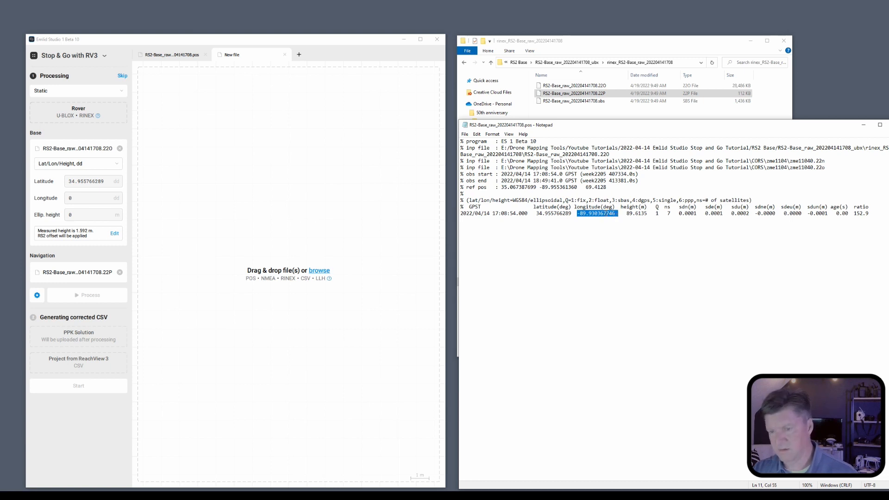
left_click(84, 198)
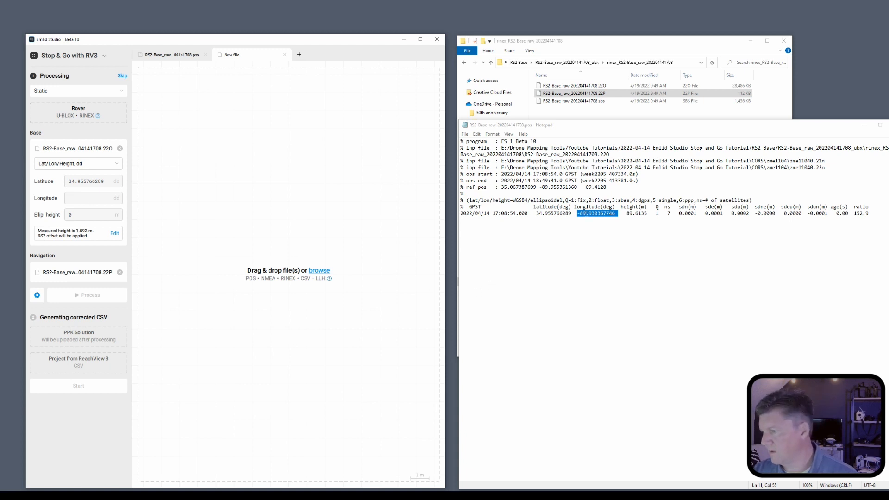
left_click_drag(577, 213, 614, 215)
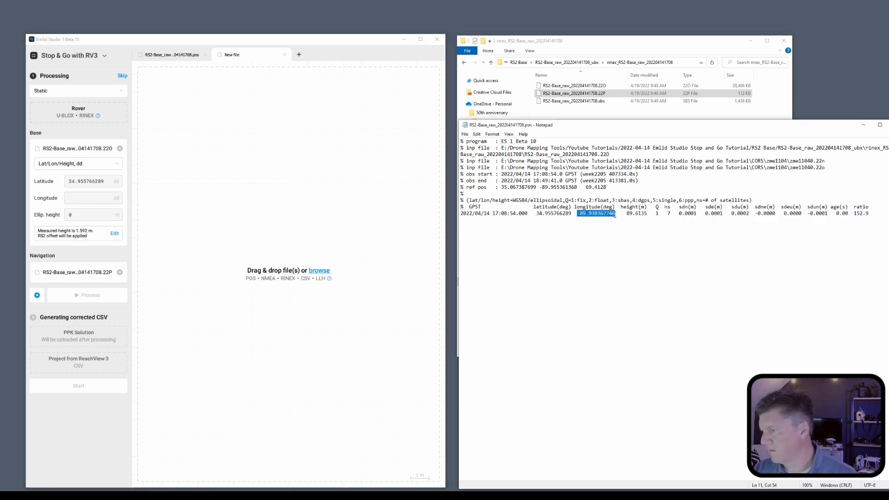
right_click(613, 214)
left_click(622, 237)
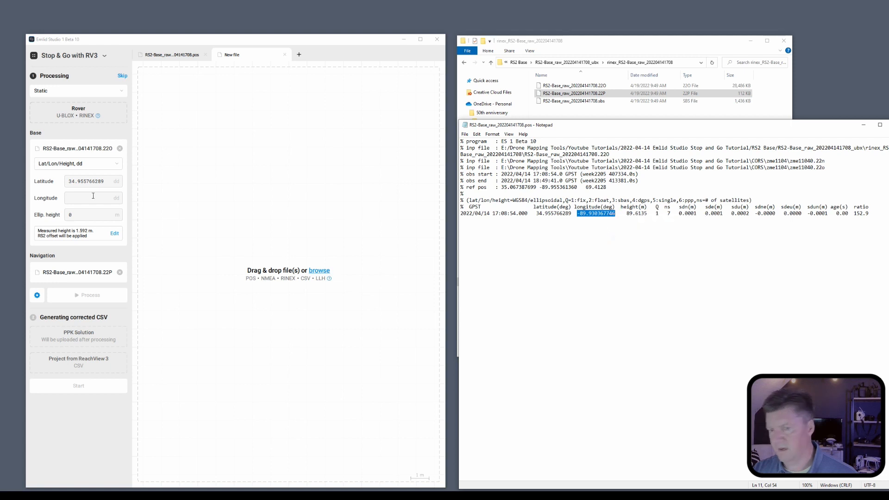
left_click(73, 200)
key("ctrl+v")
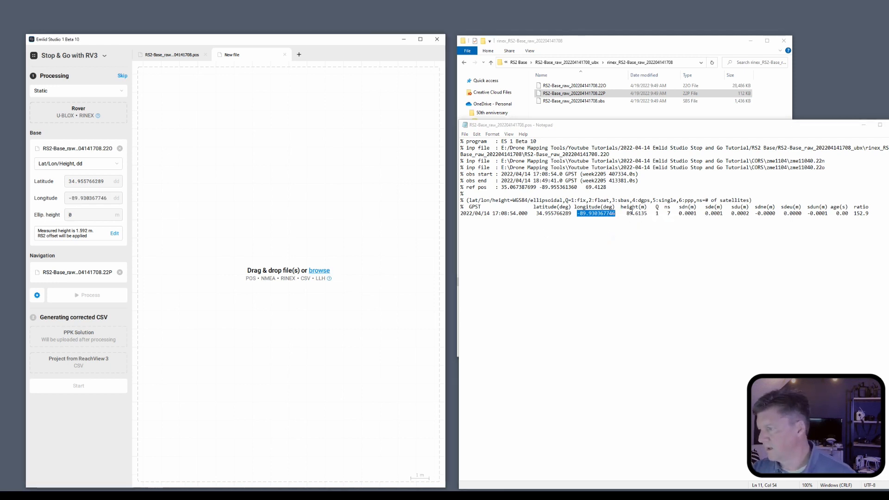
Copy the height 89.6135 from the base's .pos file into the base ellipsoidal height and dismiss the text file.
left_click_drag(626, 214, 647, 214)
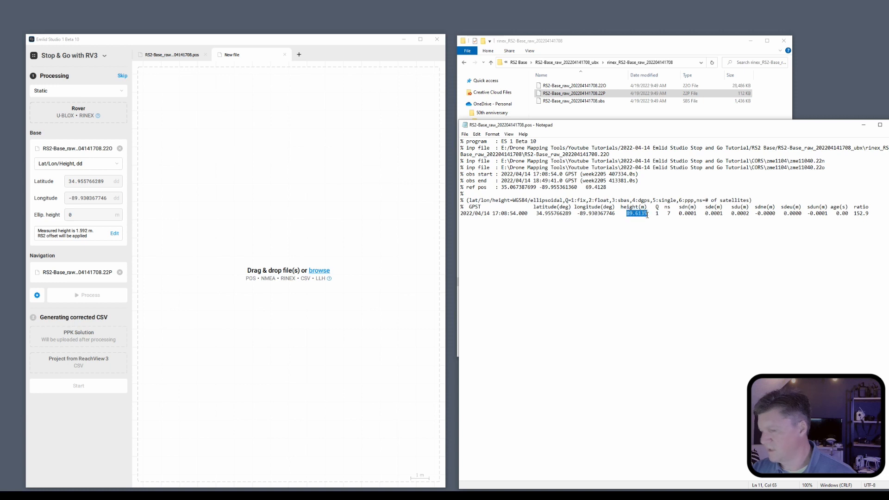
left_click_drag(75, 216, 47, 216)
key("ctrl+v")
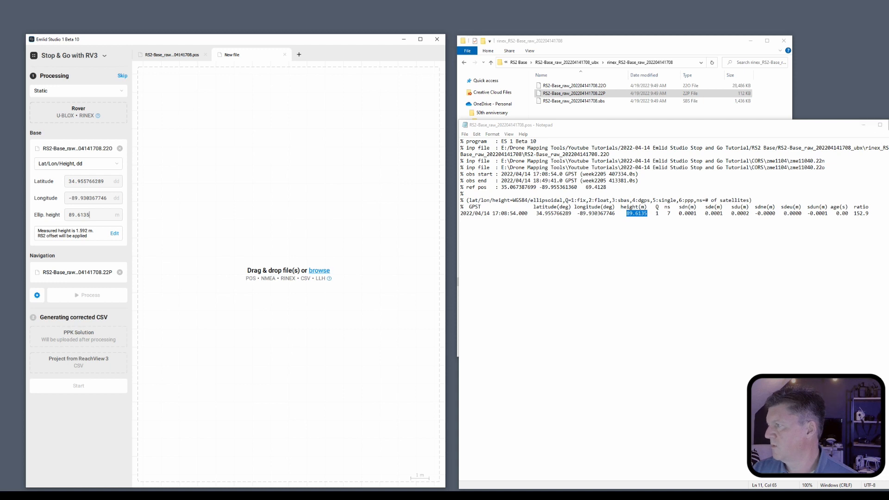
key("alt+F4")
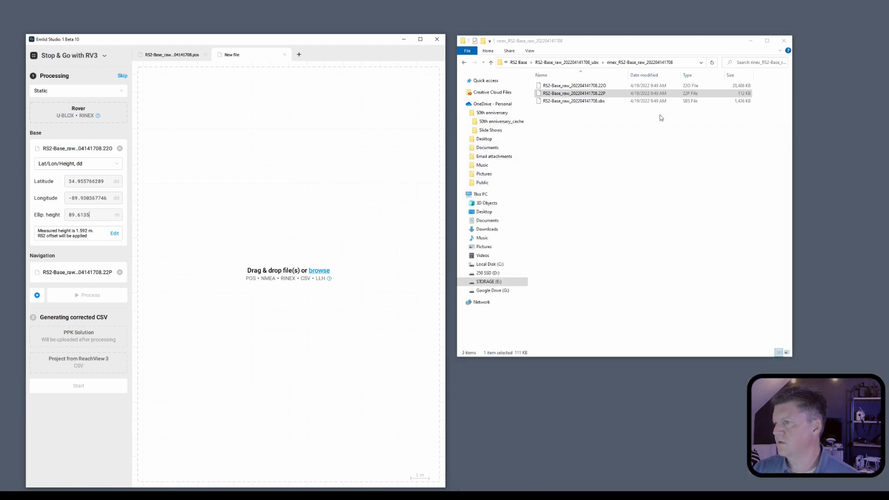
Load RS2-Rover_raw_202204141710.UBX from the RS2 Rover folder as the rover file and check its converted RINEX files.
left_click(491, 63)
left_click(491, 62)
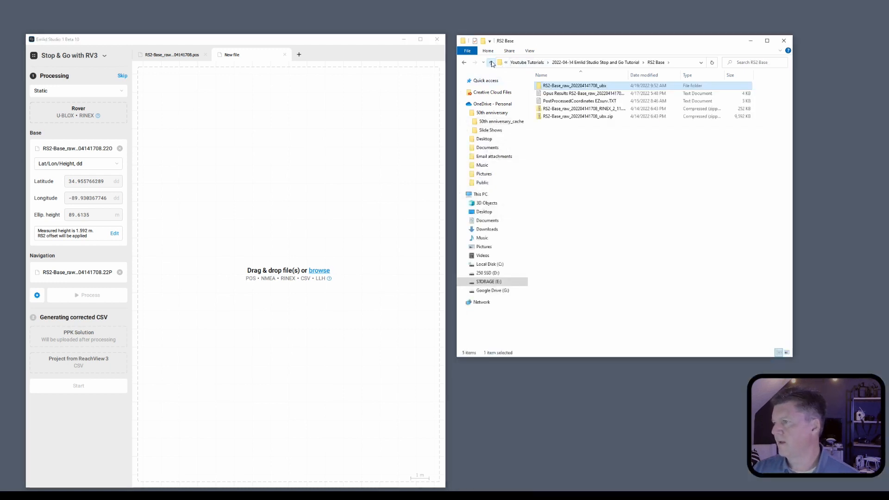
left_click(492, 63)
double_click(552, 101)
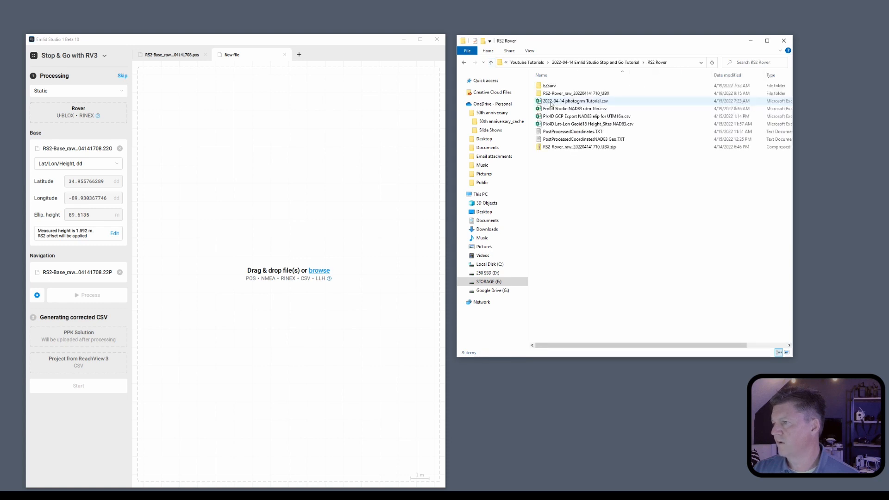
double_click(550, 94)
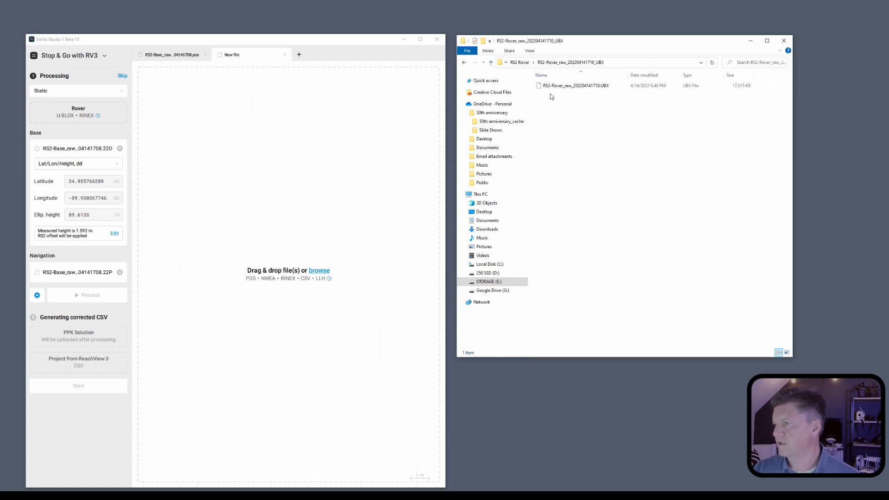
left_click(547, 89)
left_click_drag(547, 90, 78, 116)
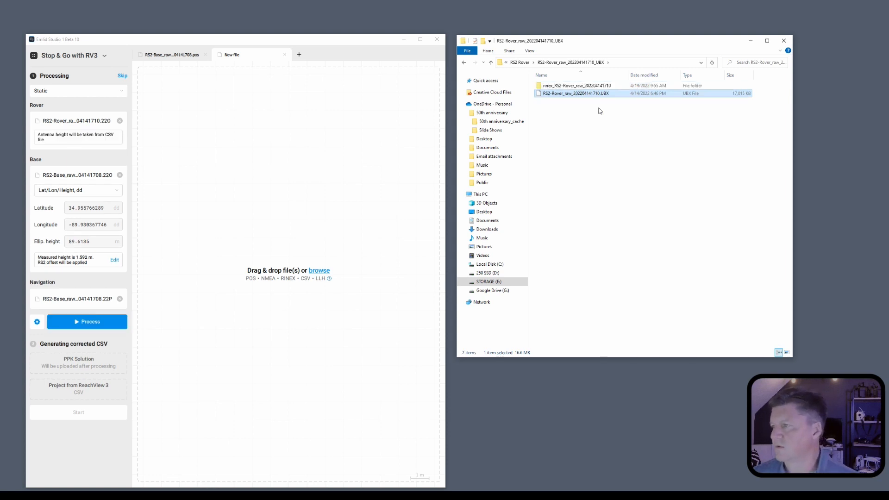
double_click(587, 85)
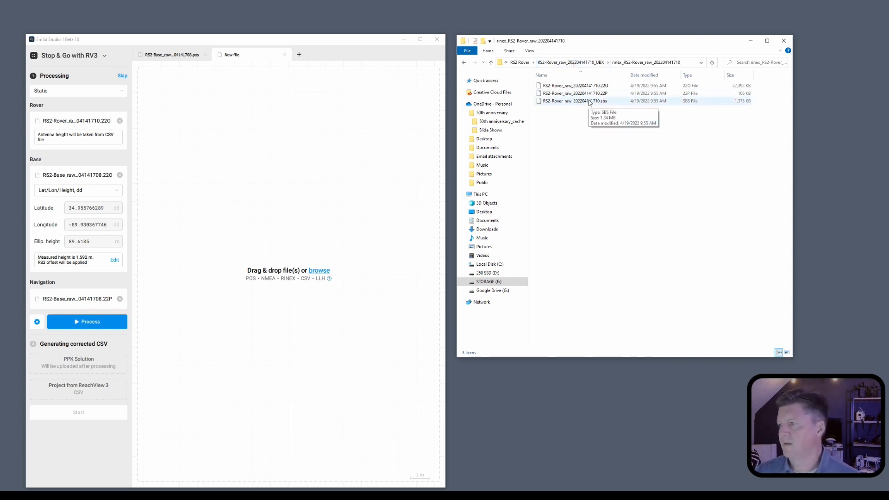
left_click(590, 66)
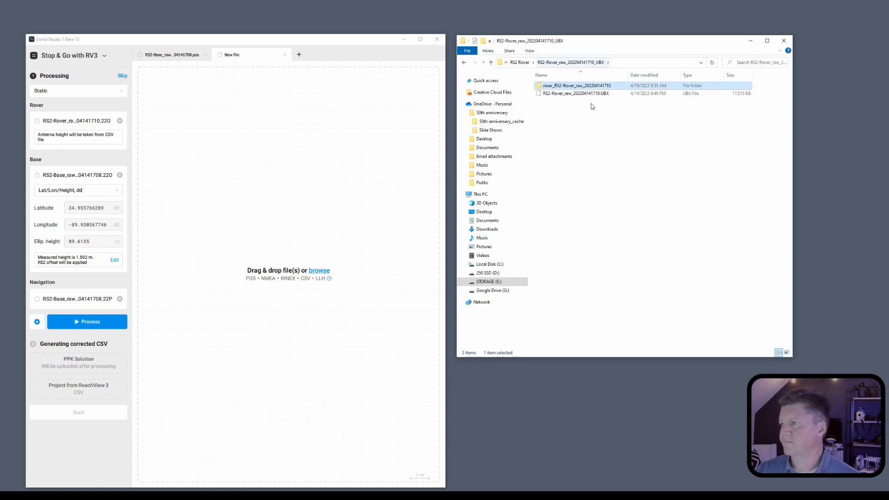
Set the Stop & Go processing mode to Kinematic.
left_click(590, 107)
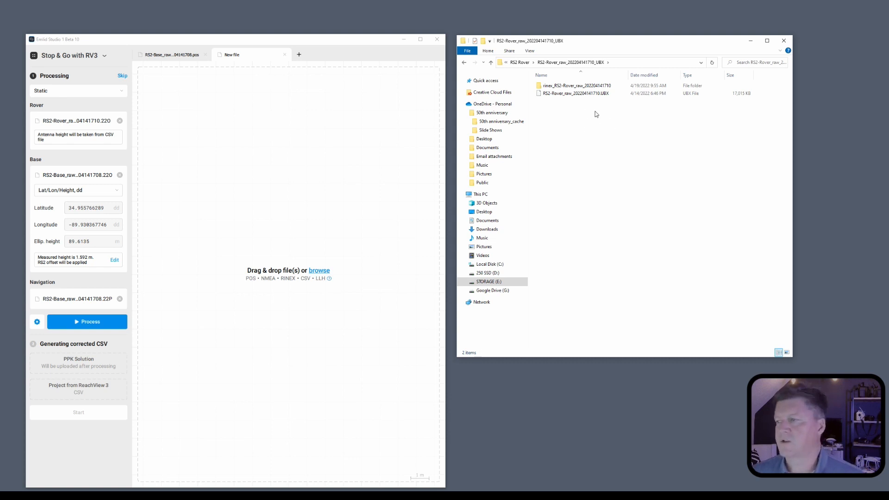
left_click(112, 95)
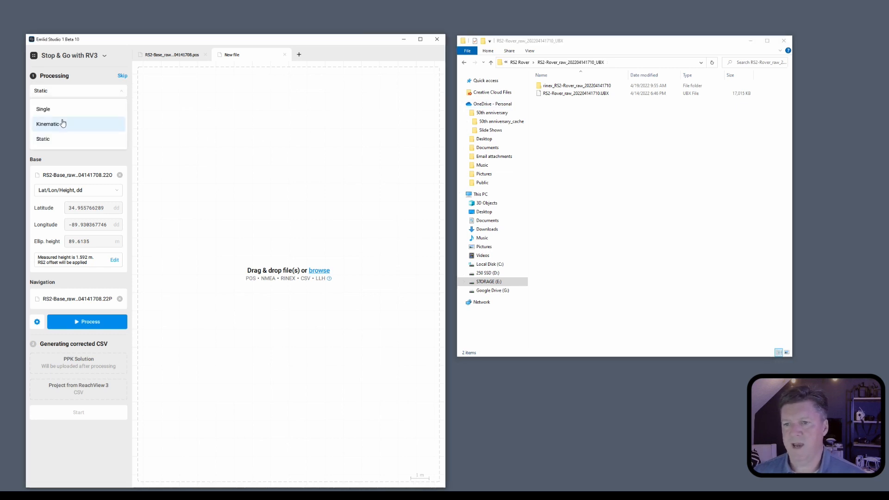
left_click(60, 123)
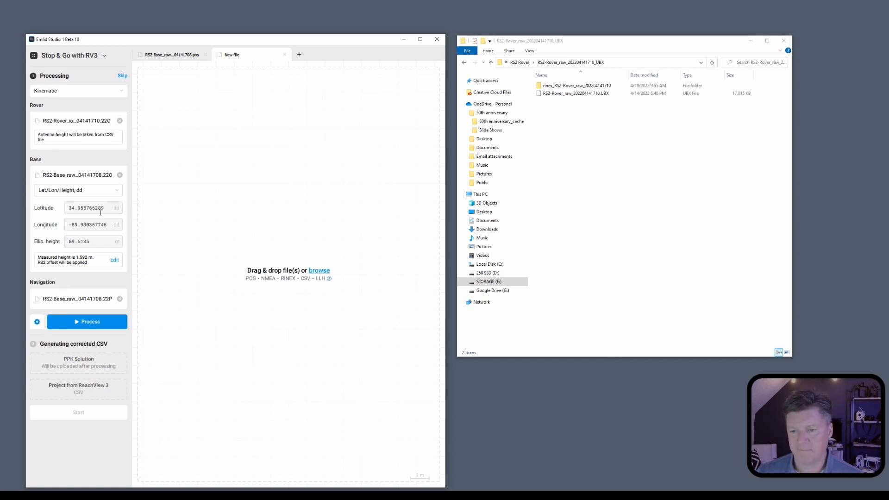
Set the GLONASS integer ambiguity resolution to On in the Stop & Go post-processing settings and save them.
left_click(37, 321)
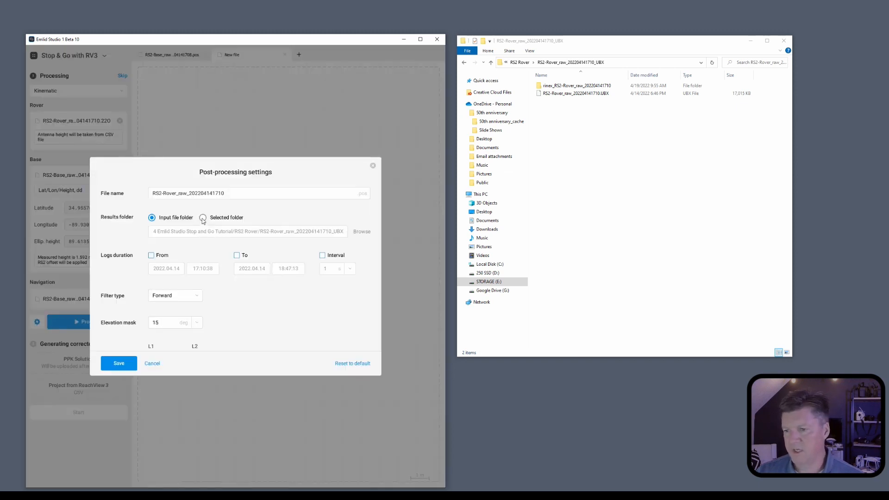
scroll(212, 298, "down", 8)
scroll(235, 232, "up", 3)
left_click(234, 274)
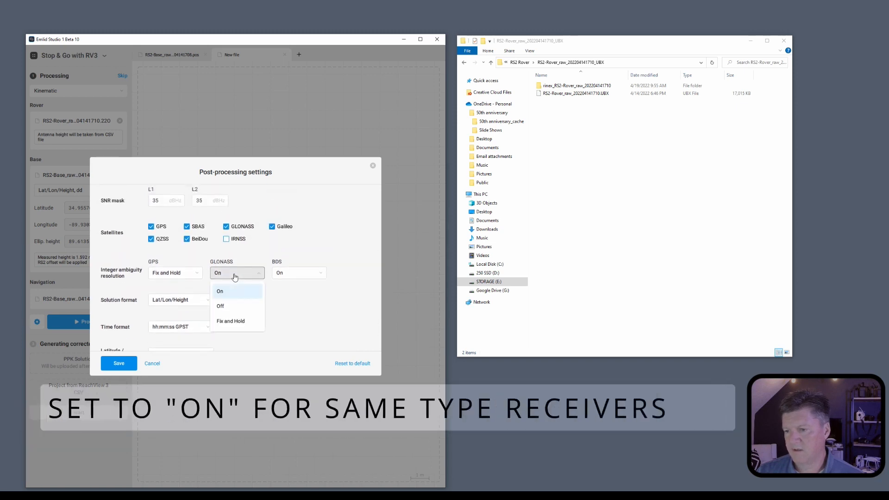
left_click(227, 292)
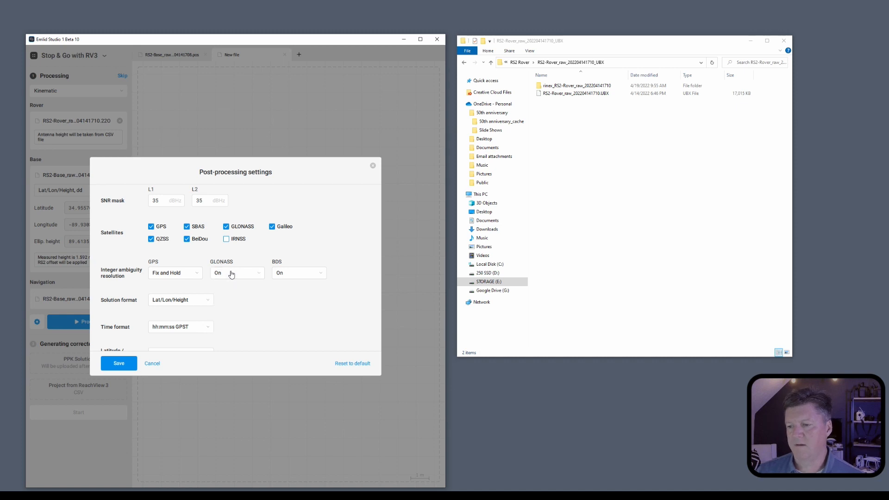
left_click(118, 366)
Switch to the PPK workflow and check the GLONASS integer ambiguity resolution in its post-processing settings.
left_click(65, 56)
left_click(65, 75)
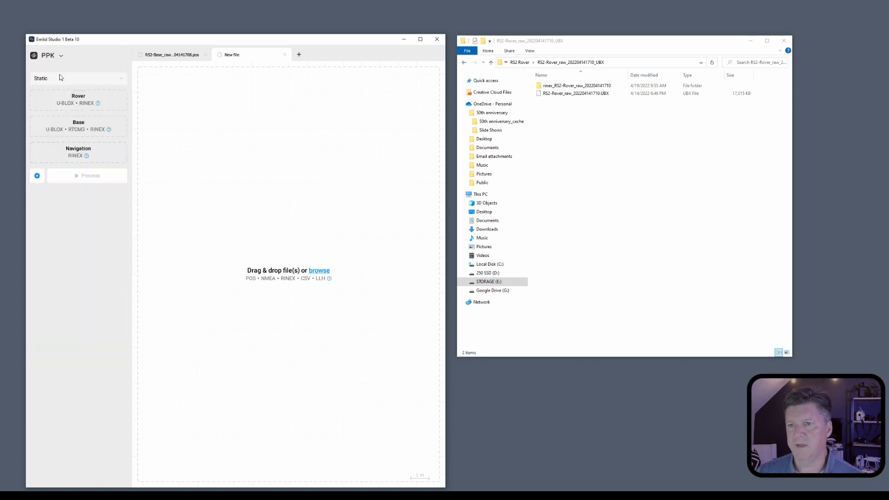
left_click(38, 177)
scroll(277, 303, "down", 5)
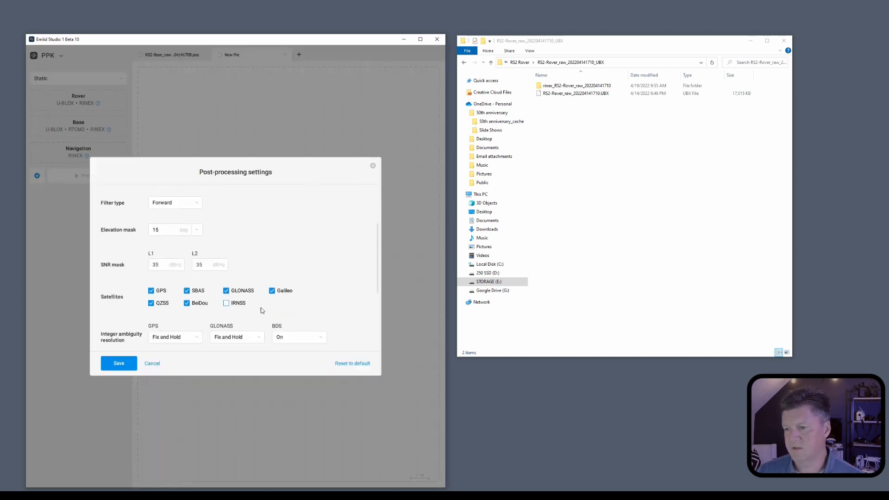
scroll(255, 277, "down", 3)
scroll(241, 278, "up", 3)
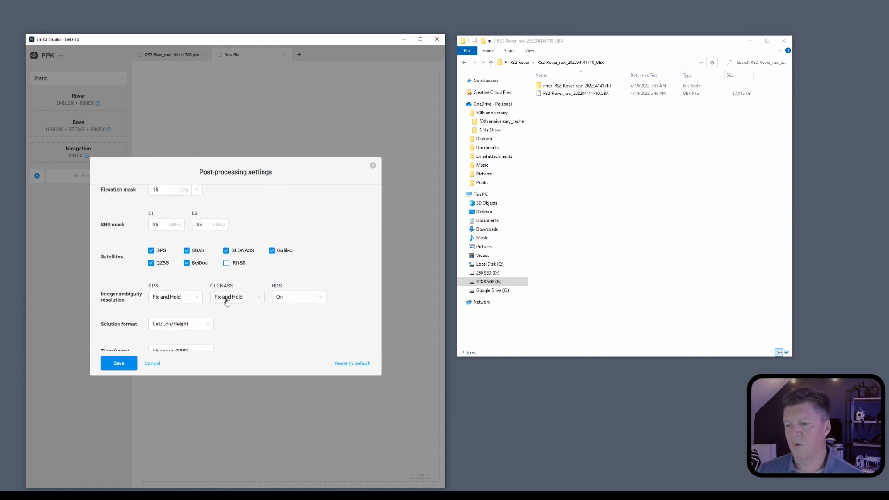
left_click(117, 363)
Return to the Stop & Go with ReachView 3 workflow and recheck its satellite and ambiguity resolution settings.
left_click(60, 56)
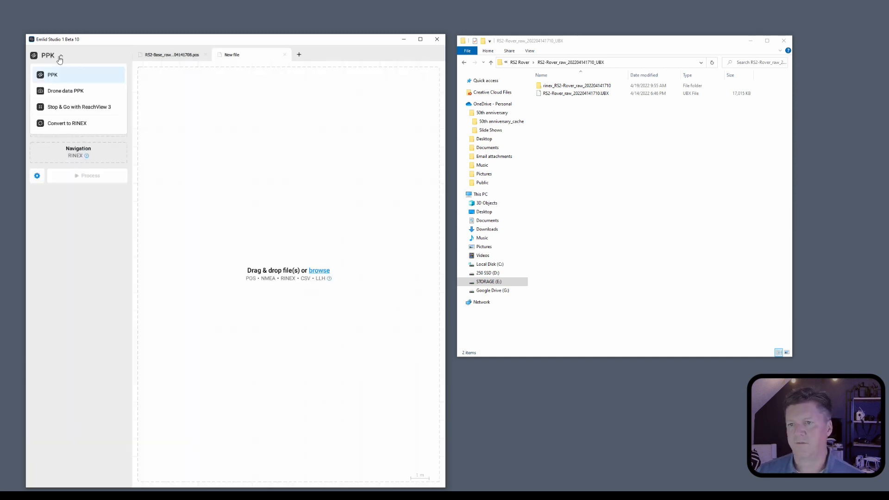
left_click(66, 110)
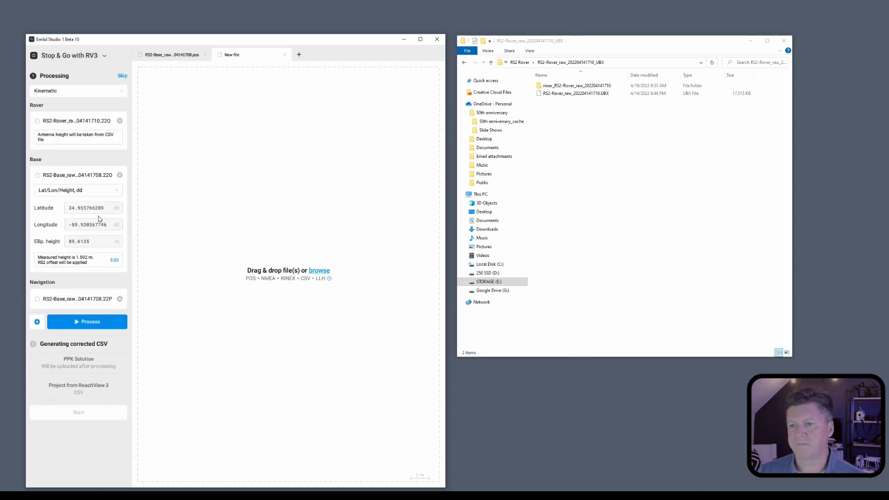
left_click(37, 322)
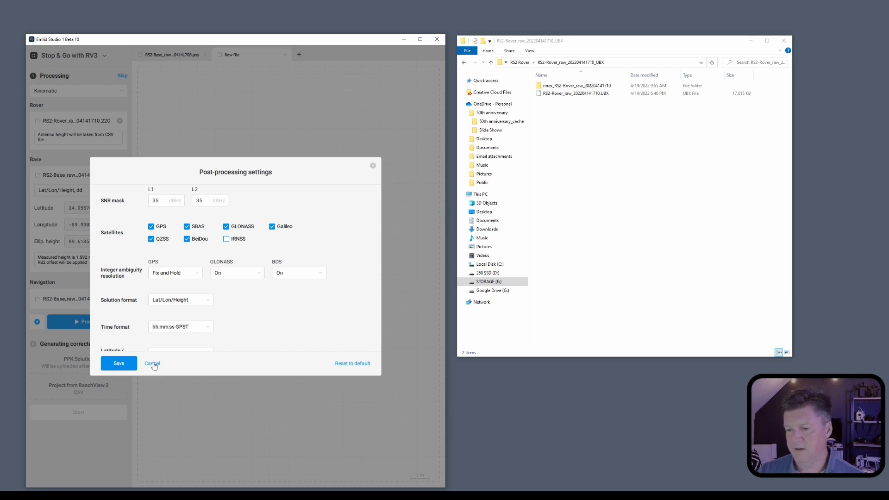
left_click(118, 364)
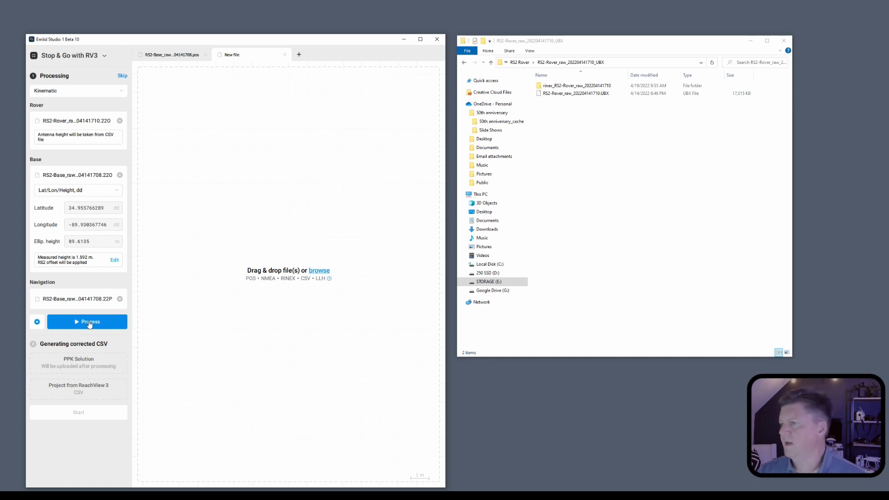
double_click(551, 86)
left_click(570, 62)
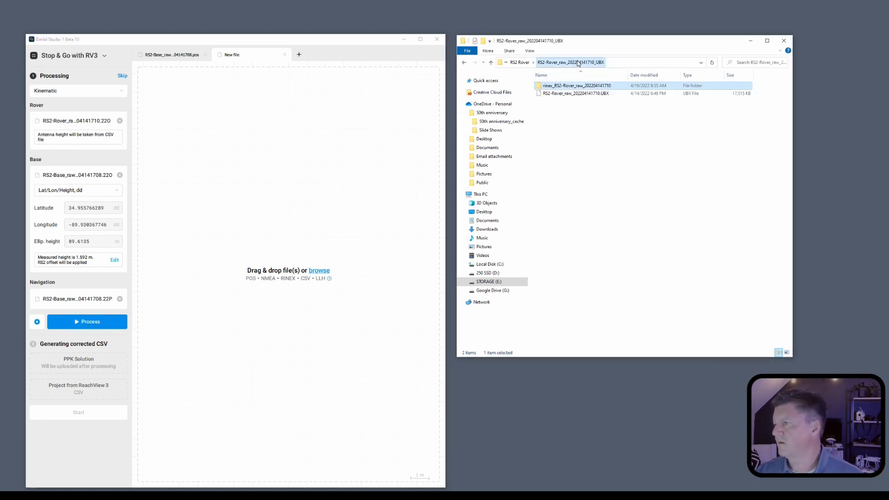
left_click(92, 323)
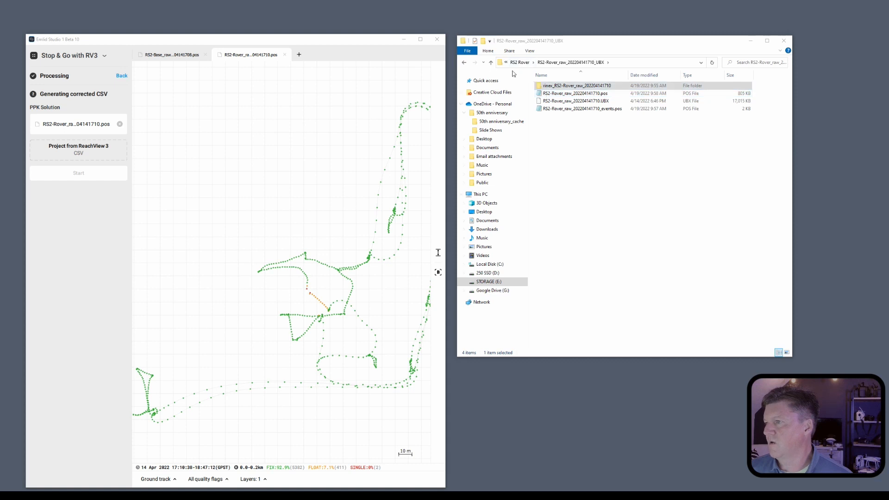
Load 2022-04-14 photogrm Tutorial.csv from the RS2 Rover folder as the ReachView 3 project and generate the corrected CSV with FIX data quality.
left_click(491, 63)
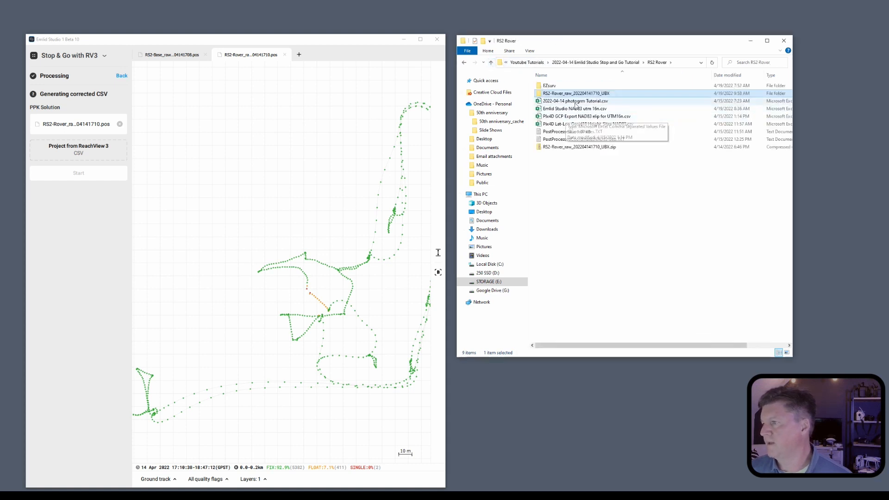
left_click(576, 101)
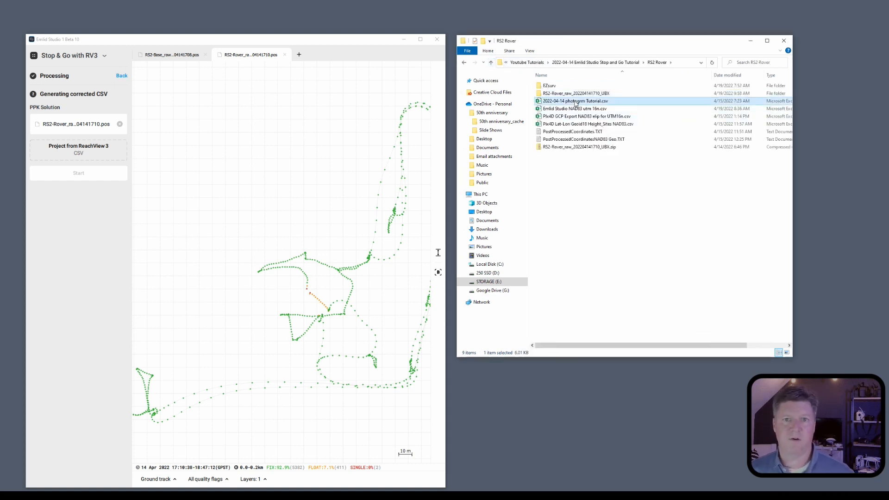
left_click_drag(575, 102, 80, 161)
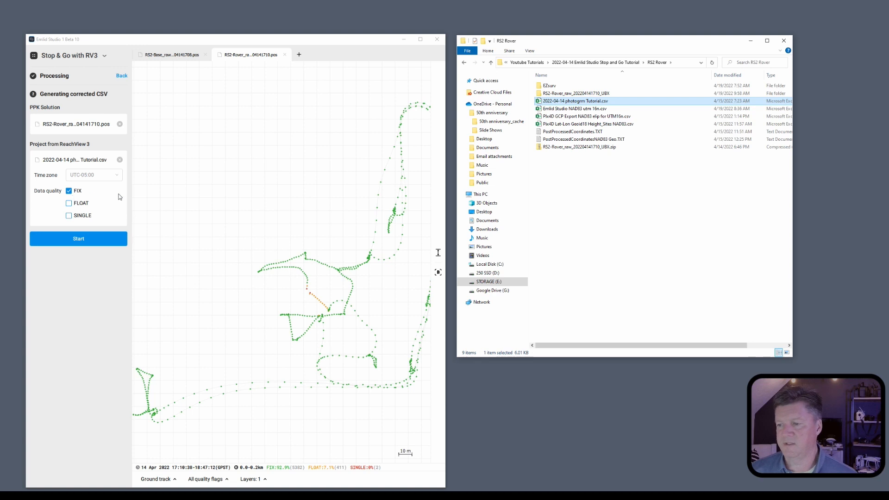
left_click(77, 240)
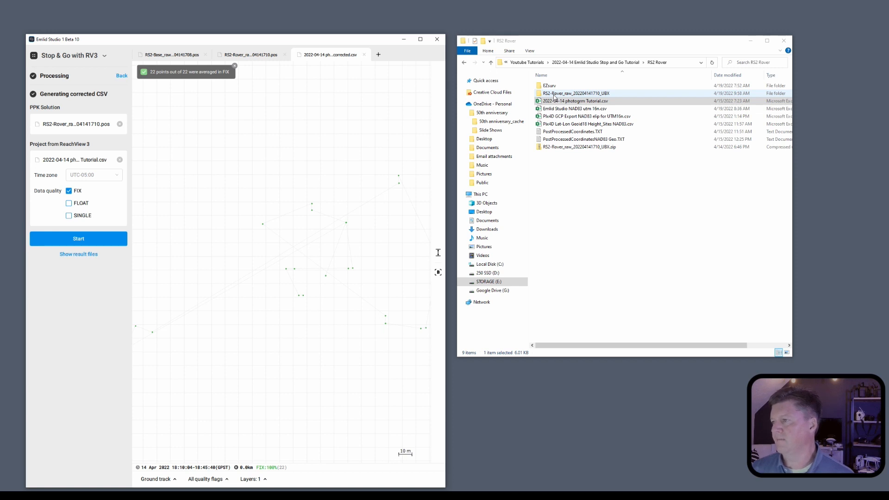
double_click(554, 95)
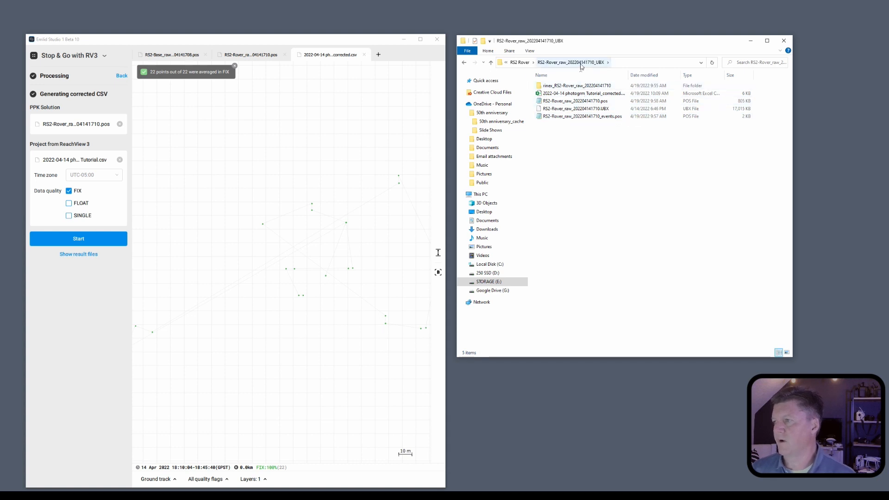
left_click(588, 95)
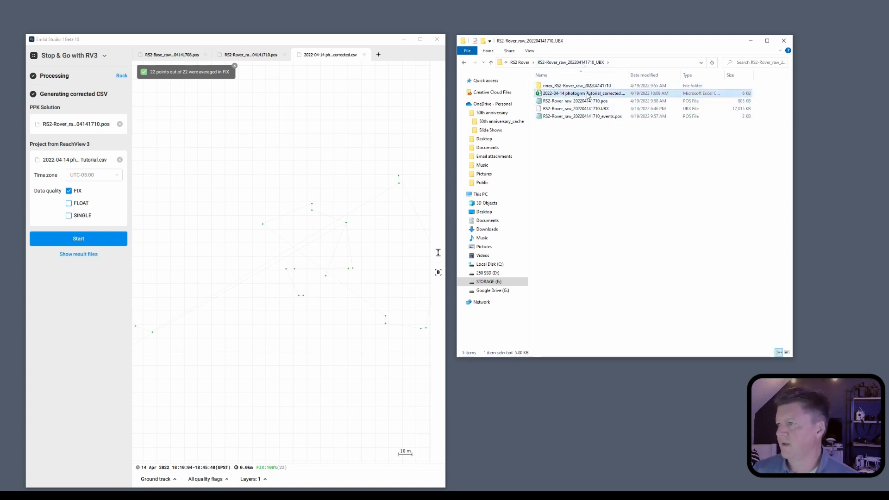
double_click(587, 93)
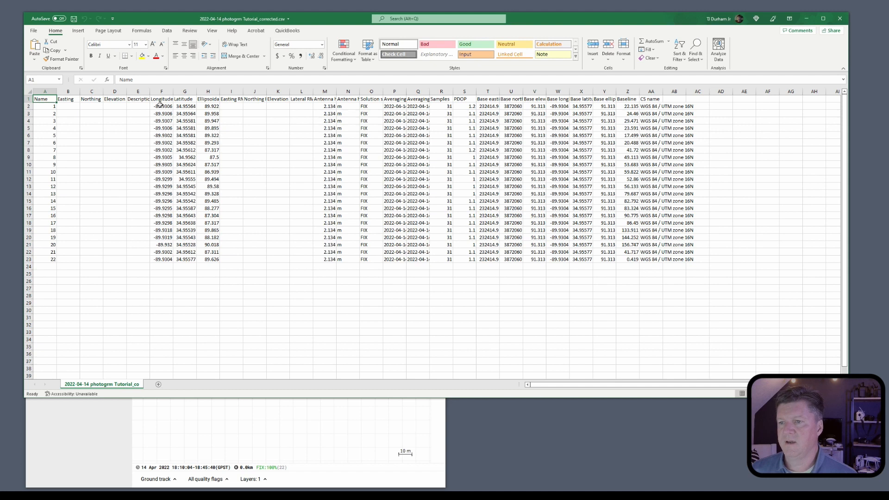
Review the longitude, latitude, ellipsoidal height, solution status and antenna height columns of the corrected CSV and close the workbook.
left_click_drag(161, 99, 216, 260)
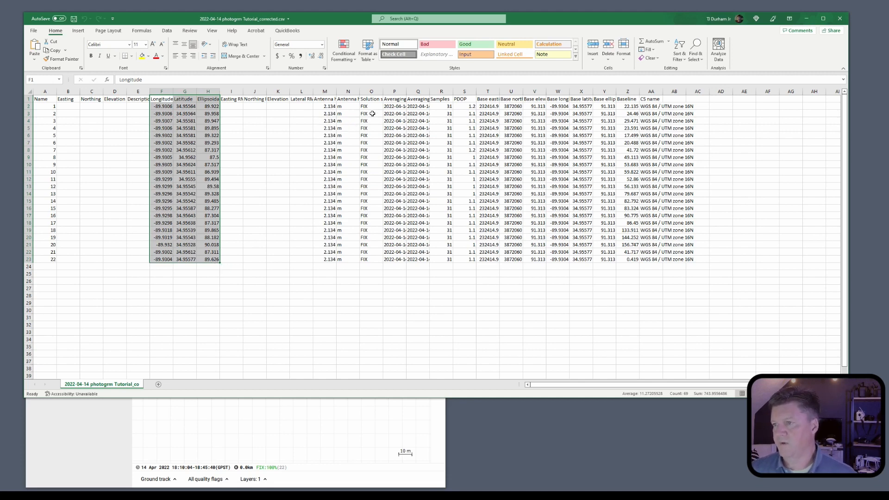
left_click_drag(369, 106, 366, 260)
left_click_drag(324, 107, 327, 260)
left_click(162, 106)
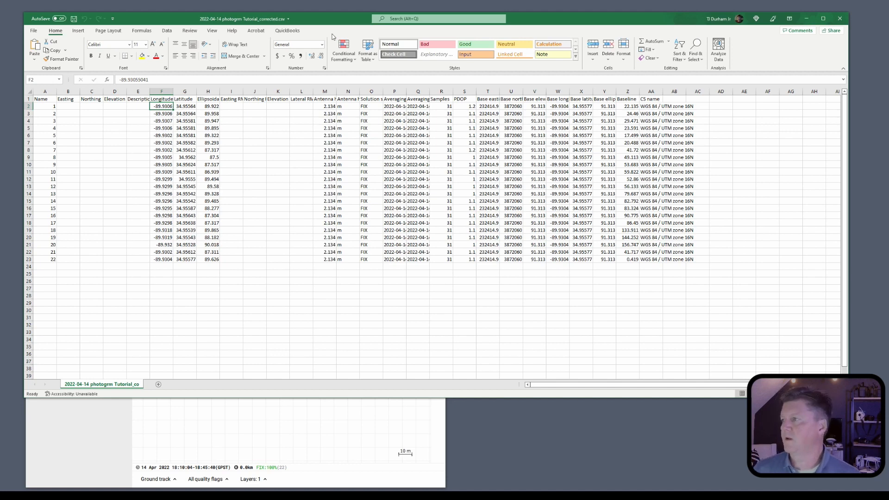
left_click(839, 19)
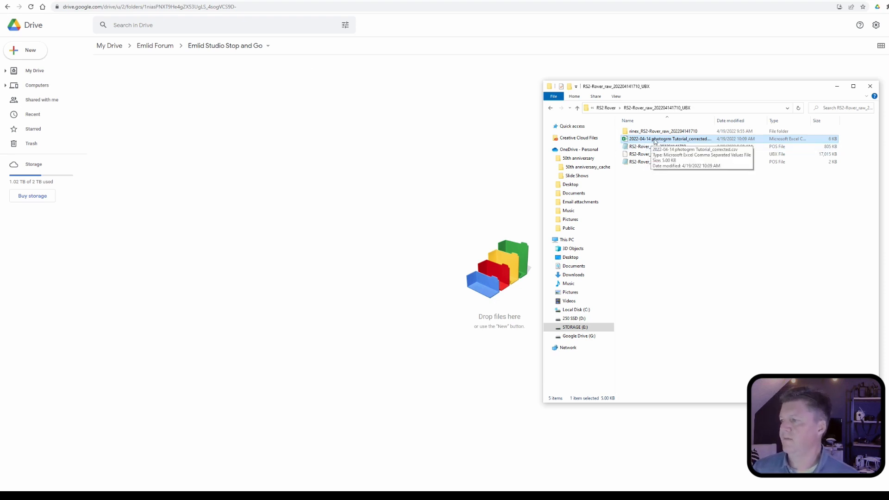
Upload 2022-04-14 photogrm Tutorial_corrected.csv to the Emlid Studio Stop and Go folder in Google Drive.
left_click_drag(714, 120, 738, 122)
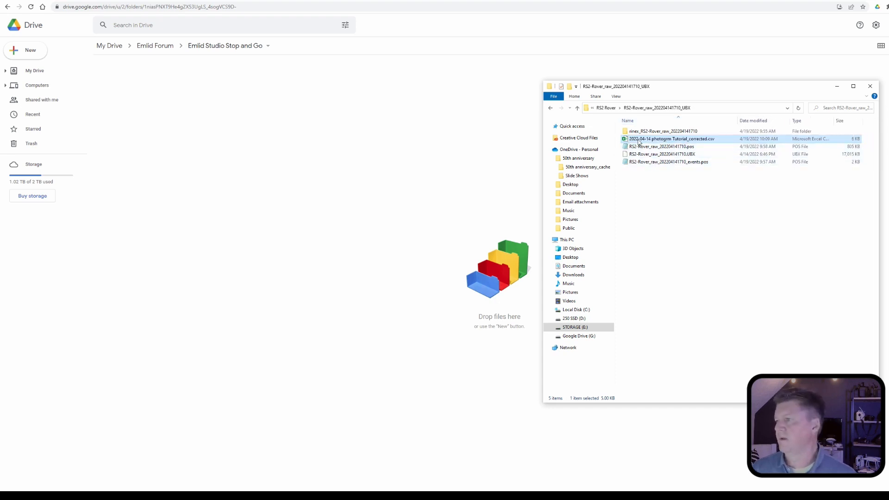
left_click_drag(641, 140, 179, 107)
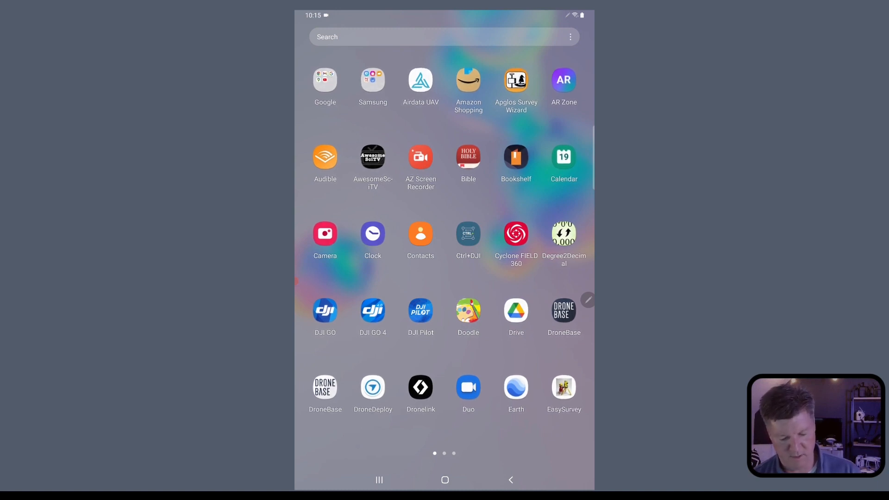
Open ReachView 3 on the tablet and start a new survey project.
left_click(445, 481)
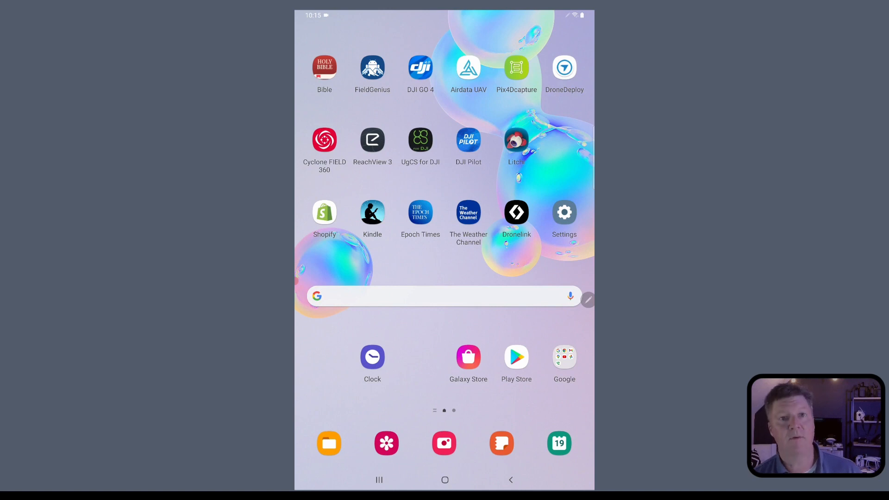
left_click(372, 140)
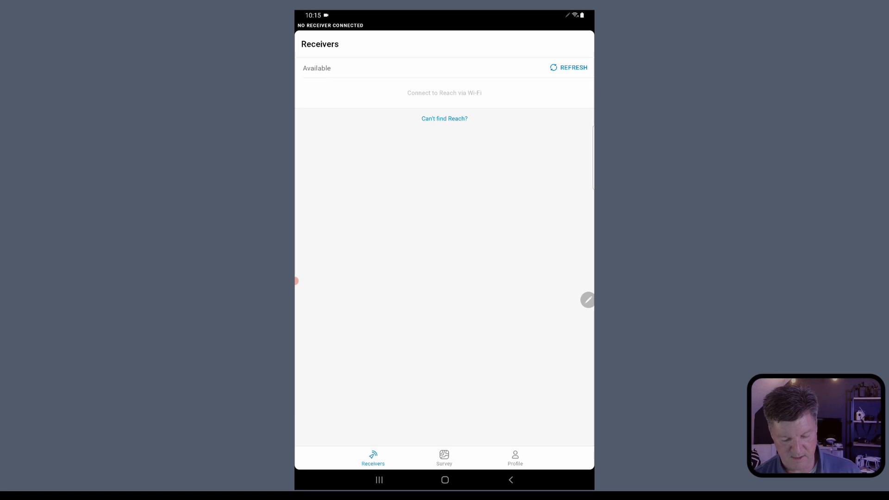
left_click(444, 458)
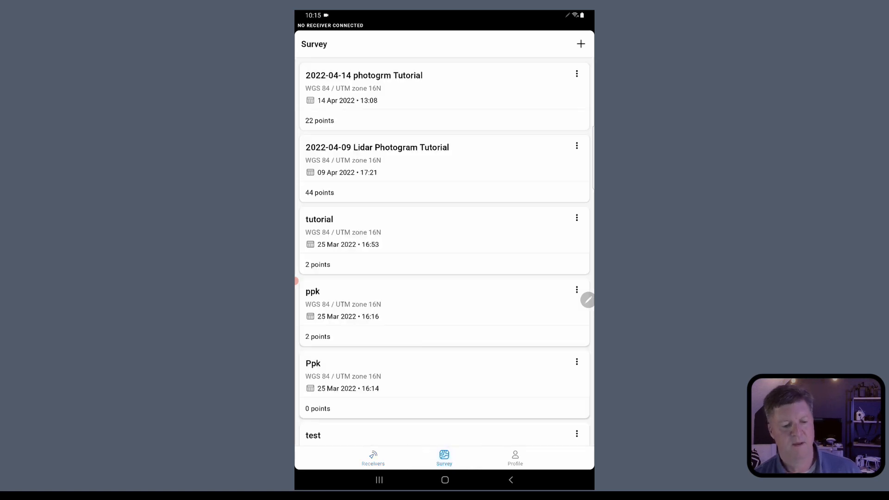
left_click(581, 44)
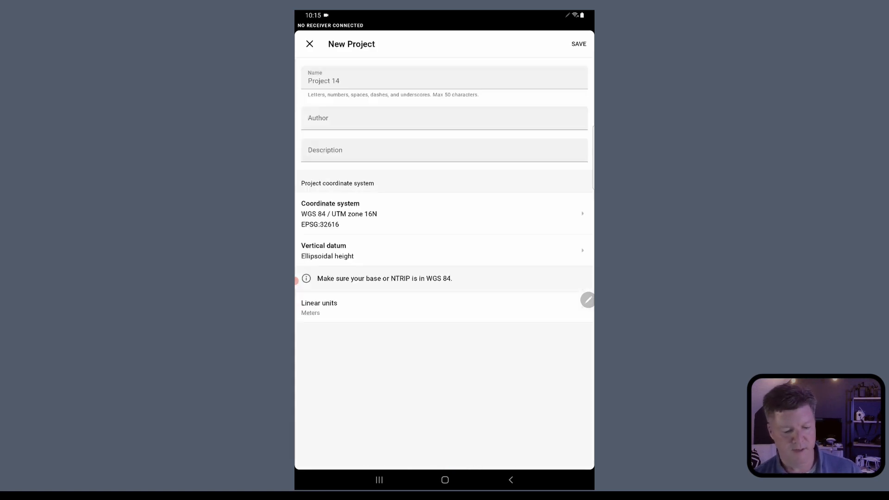
Name the new project "Emlid Studio utm 16n nad83".
left_click(444, 78)
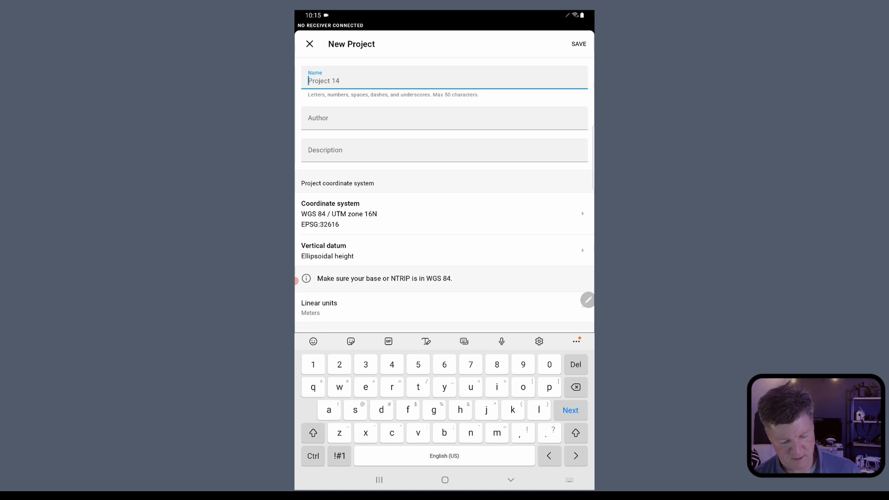
type("Emlid ")
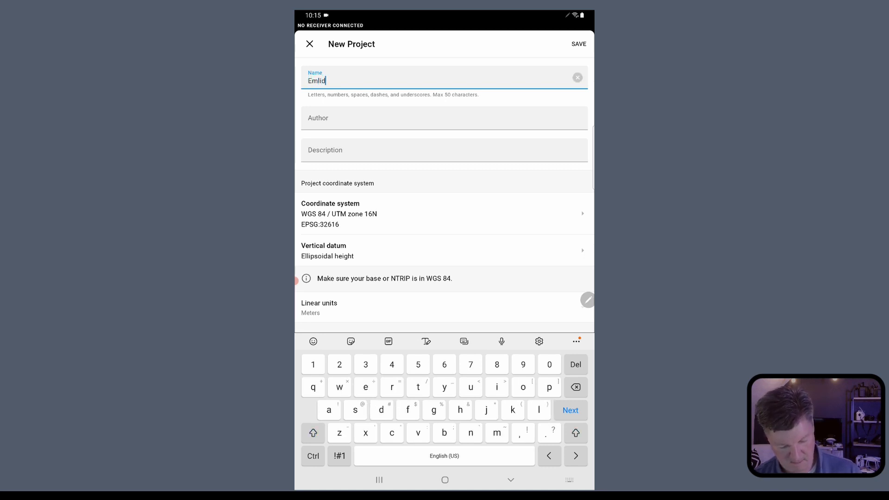
type("St")
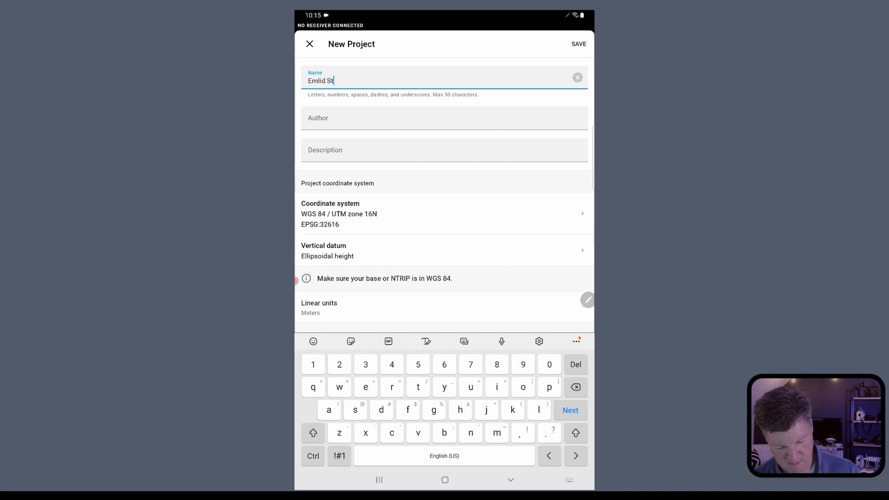
type("udio ")
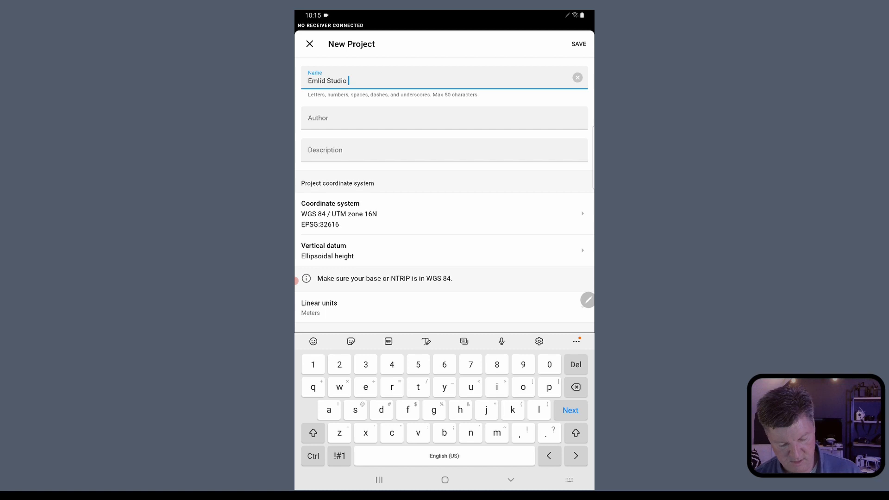
type("utm")
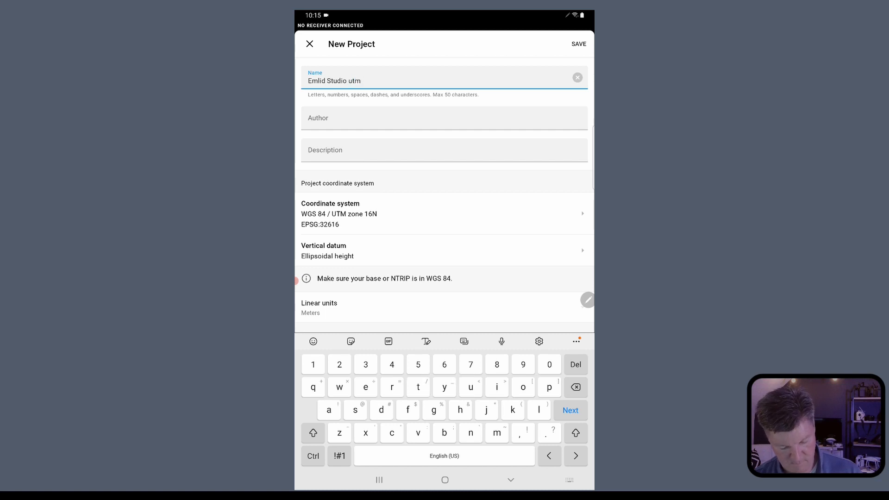
type(" 16n")
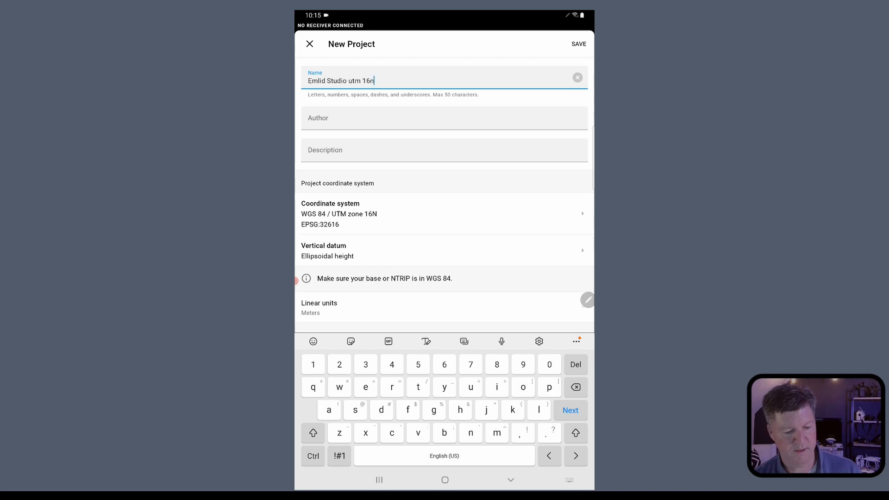
type(" nad")
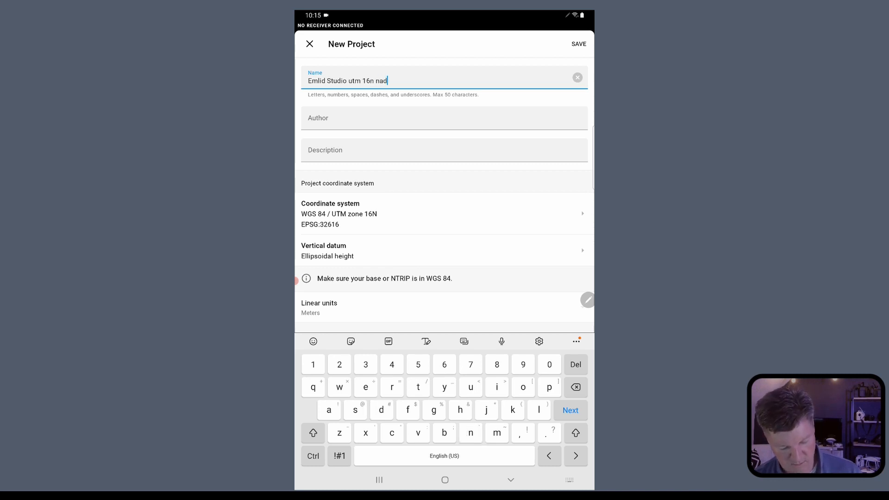
type("83")
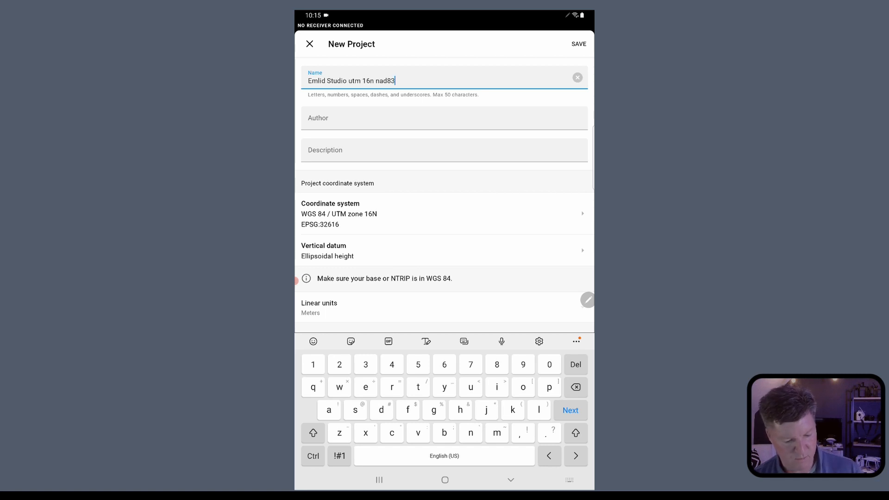
Find the UTM 16N coordinate systems, choose NAD83(2011) / UTM zone 16N (EPSG:6345) for the project and save it.
left_click(444, 214)
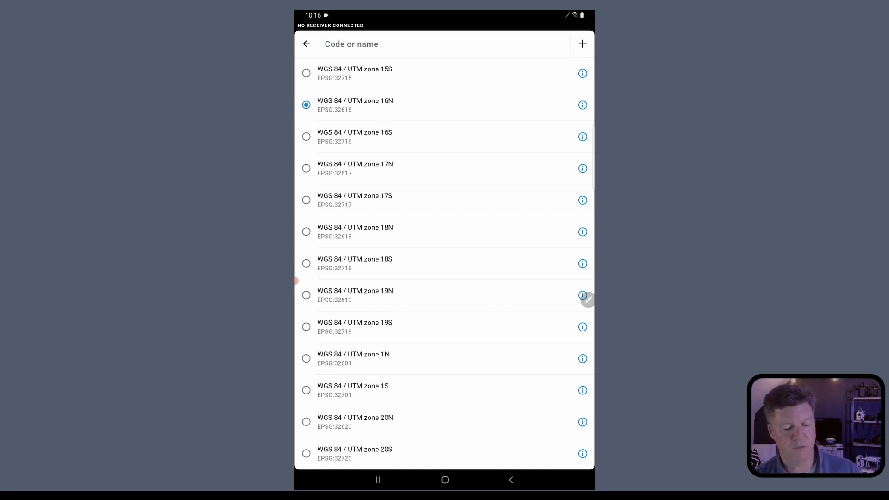
left_click(371, 44)
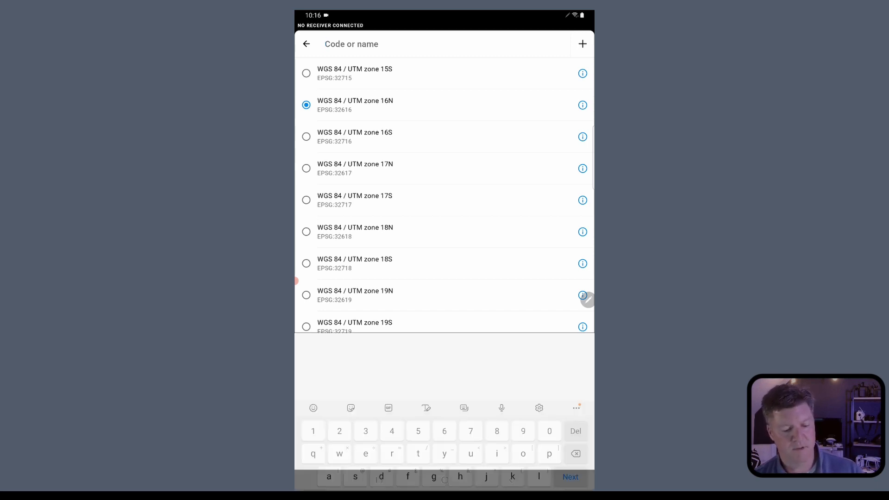
type("ut")
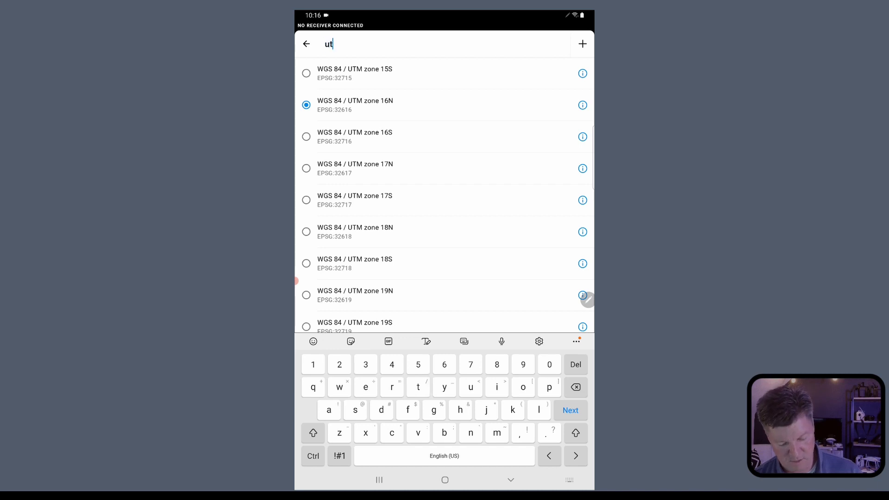
type("m 16")
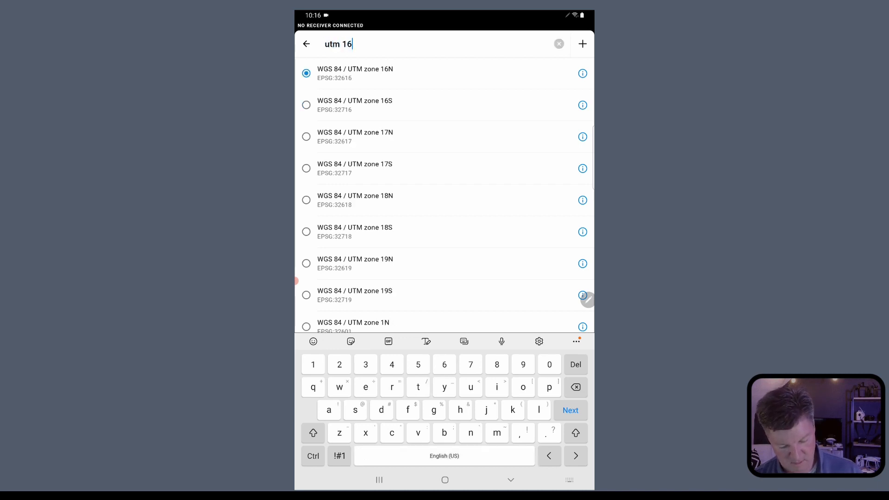
type("n")
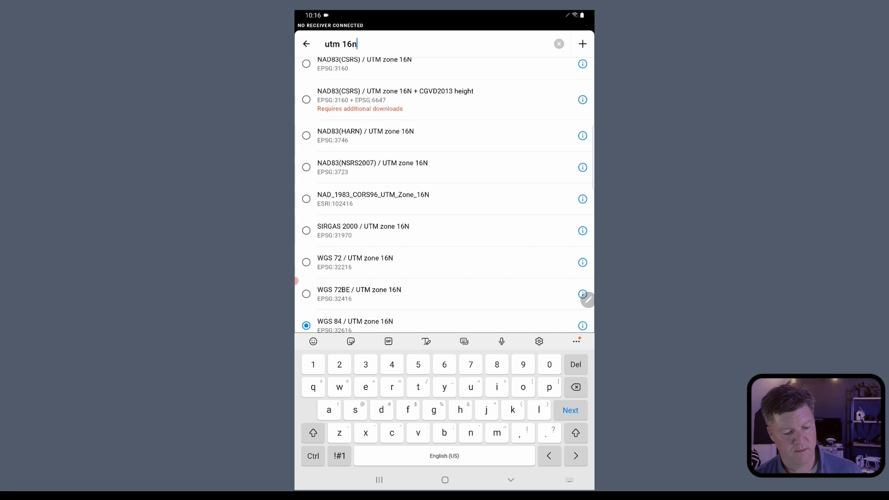
scroll(444, 194, "up", 2)
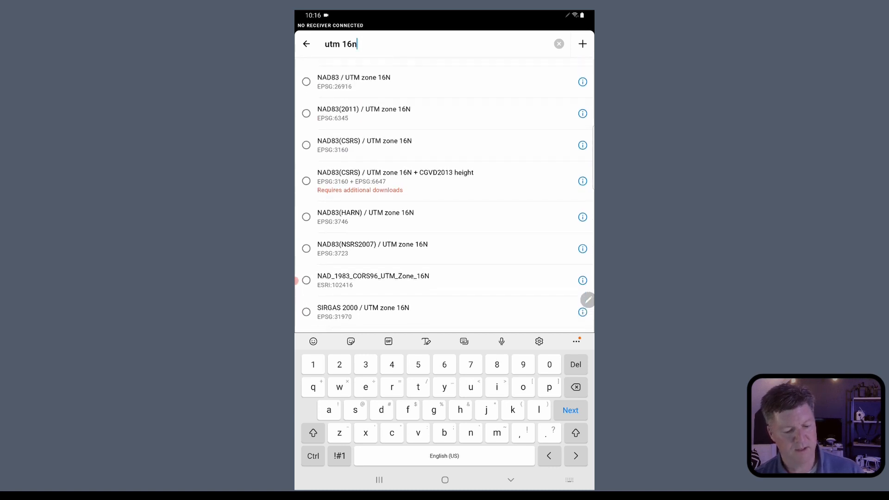
scroll(444, 195, "up", 1)
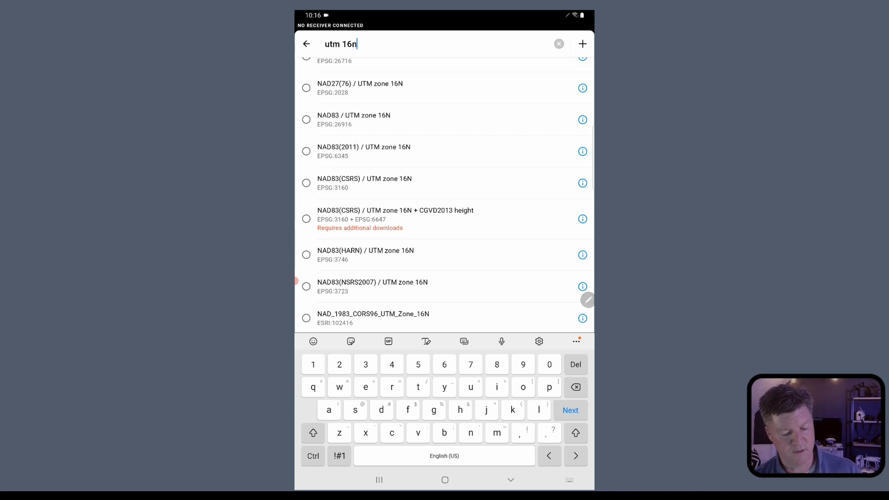
left_click(364, 151)
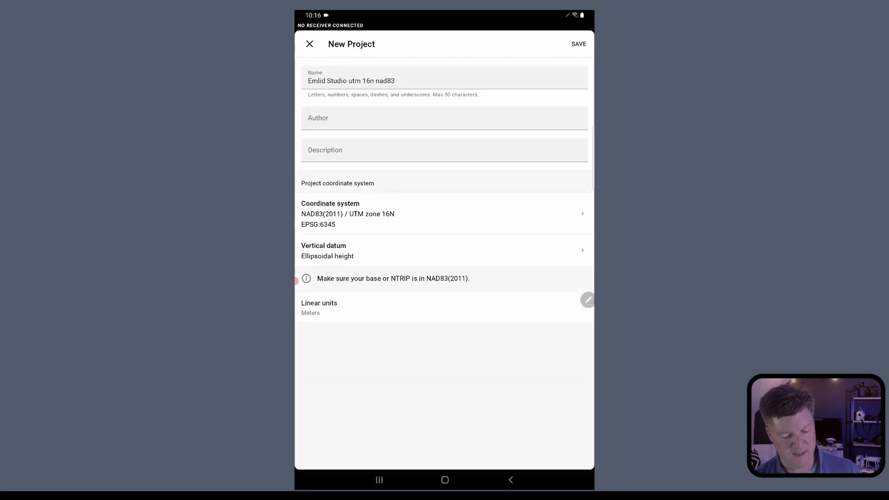
left_click(578, 44)
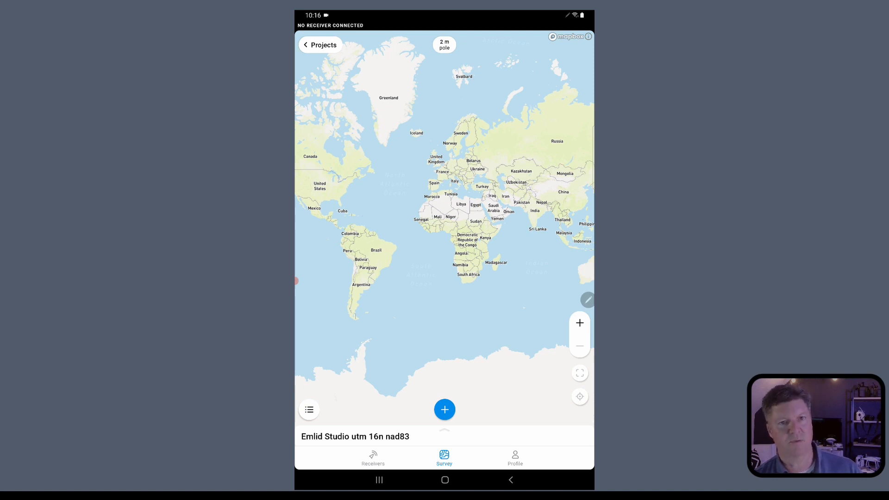
Import 2022-04-14 photogrm Tutorial_corrected.csv from the Emlid Studio Stop and Go folder in Google Drive into the Emlid Studio utm 16n nad83 project.
left_click(320, 45)
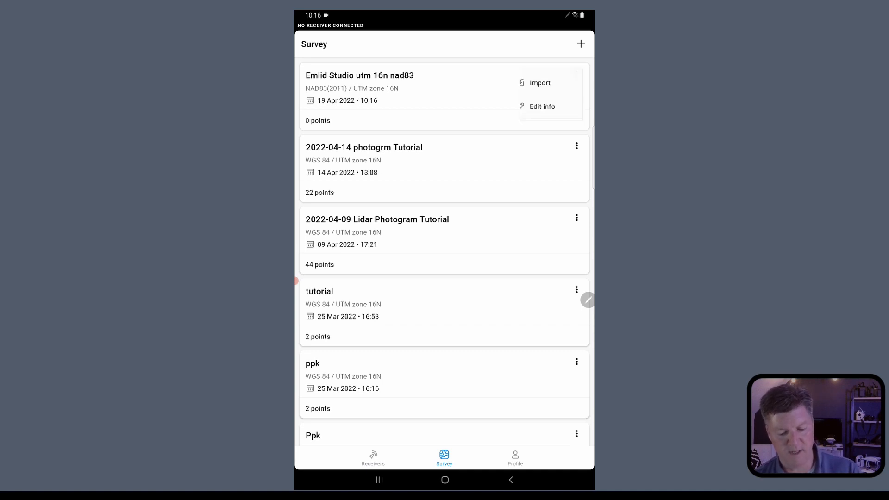
left_click(576, 74)
left_click(529, 108)
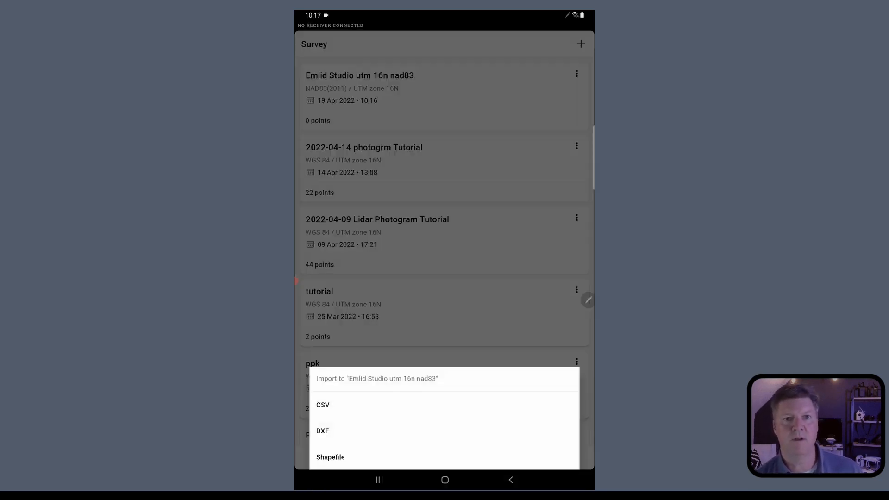
left_click(323, 405)
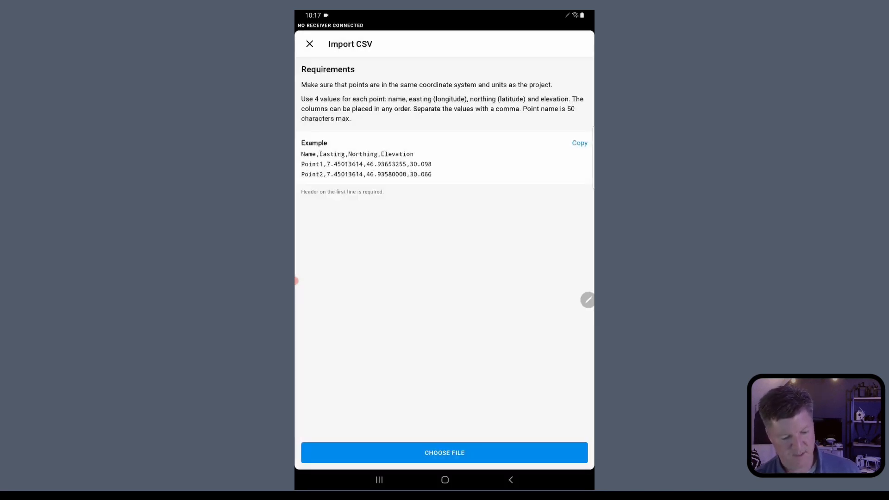
left_click(445, 453)
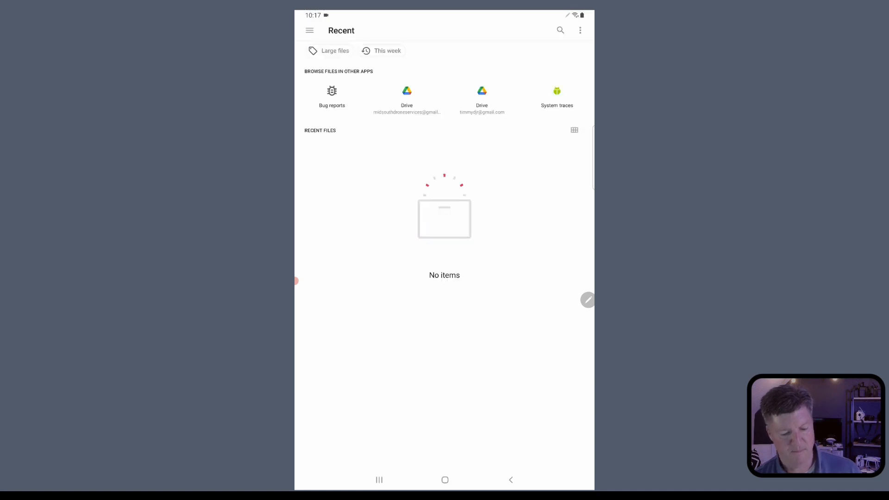
left_click(406, 97)
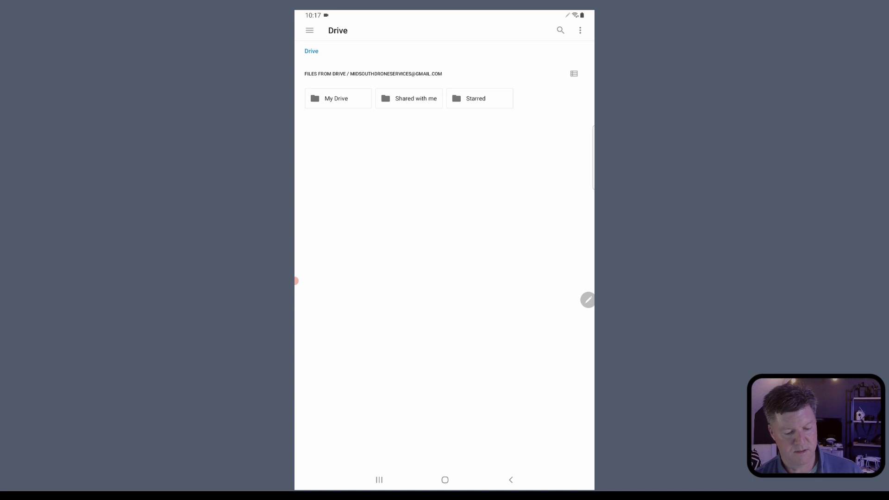
left_click(338, 98)
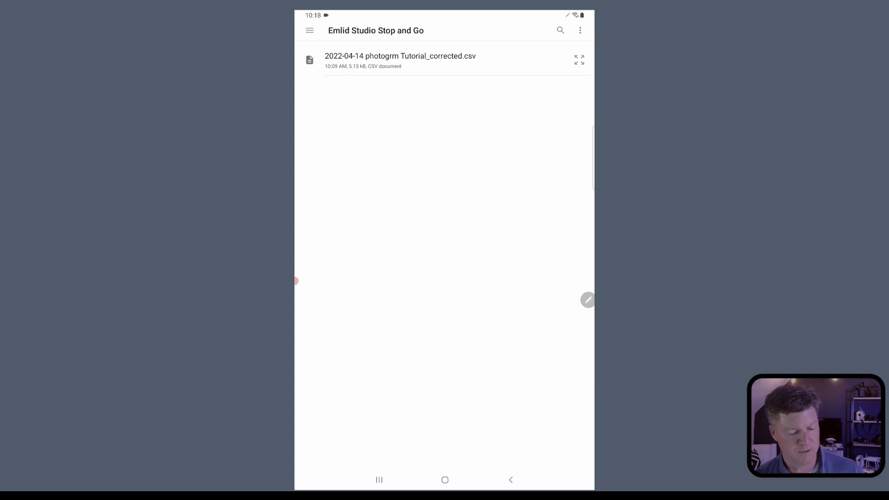
left_click(400, 60)
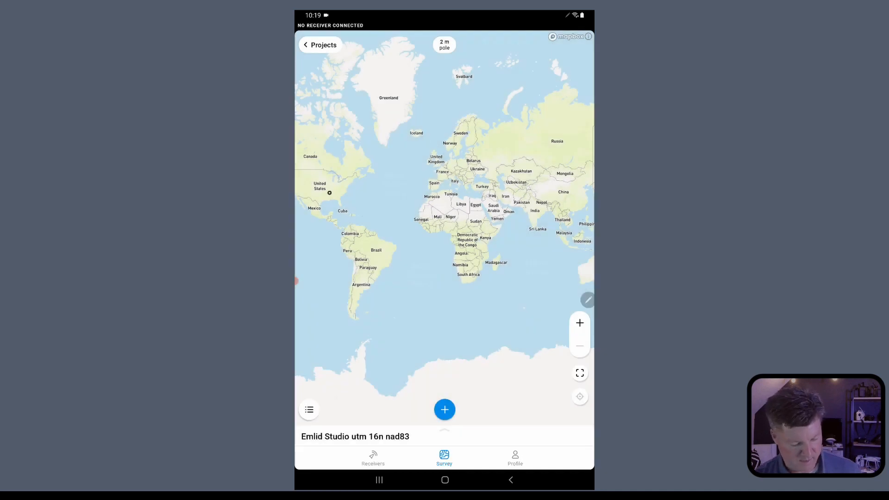
Export the Emlid Studio utm 16n nad83 project as CSV to the Emlid Studio Stop and Go folder in Google Drive.
left_click_drag(444, 435, 445, 144)
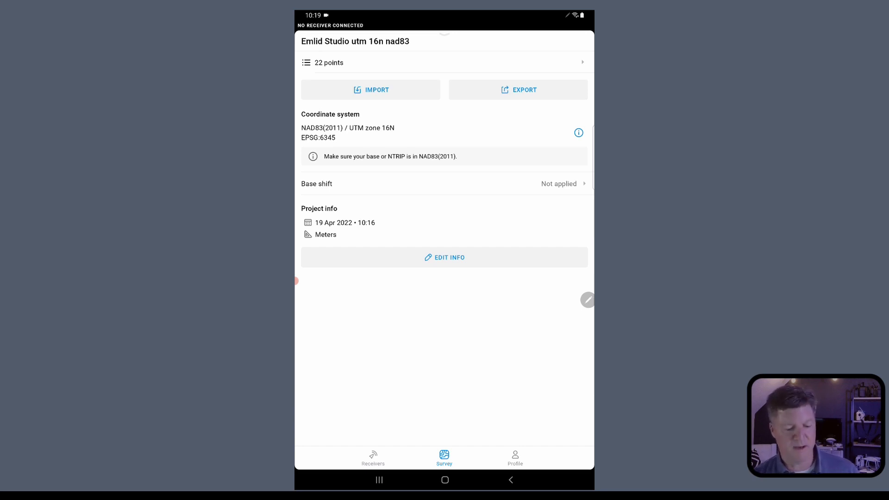
left_click(518, 90)
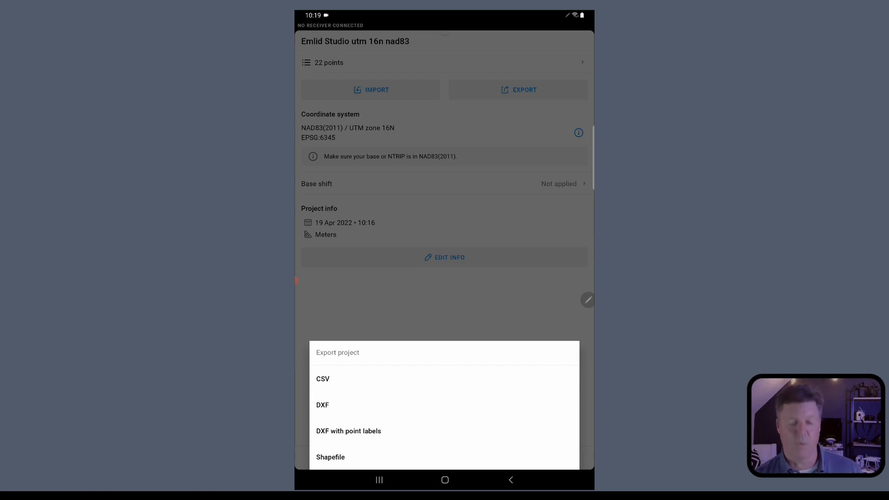
left_click(323, 379)
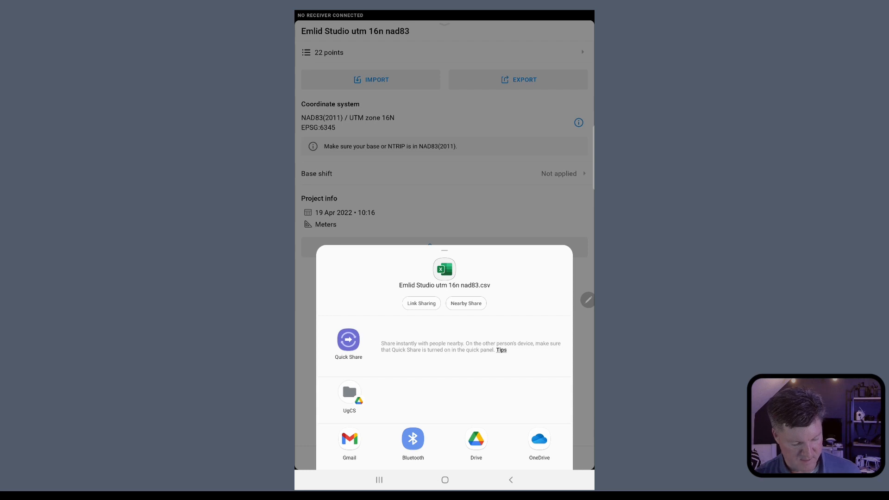
left_click(476, 438)
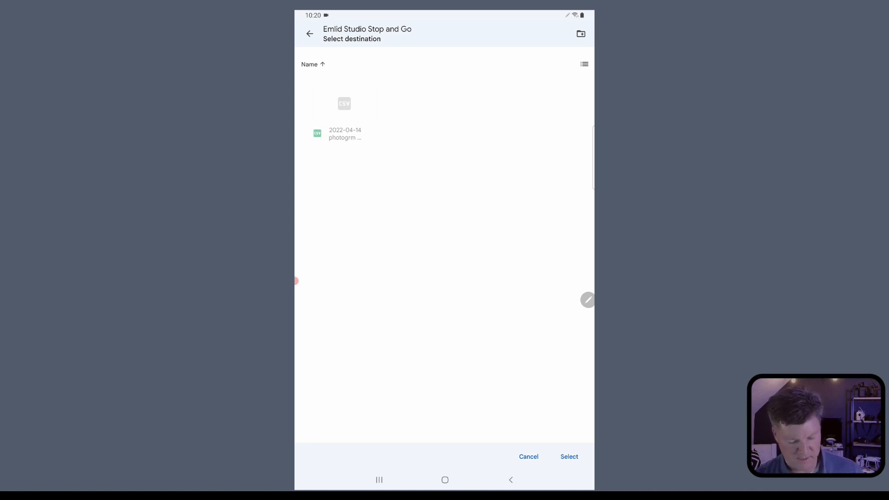
left_click(569, 456)
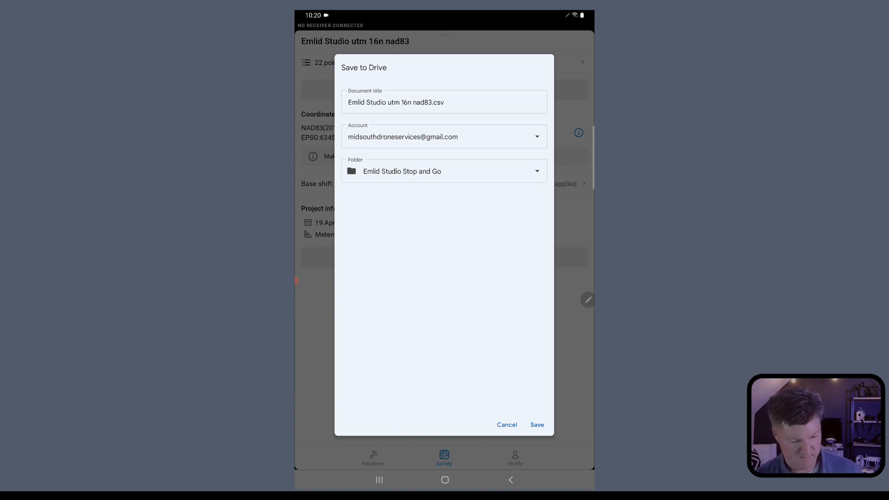
left_click(537, 425)
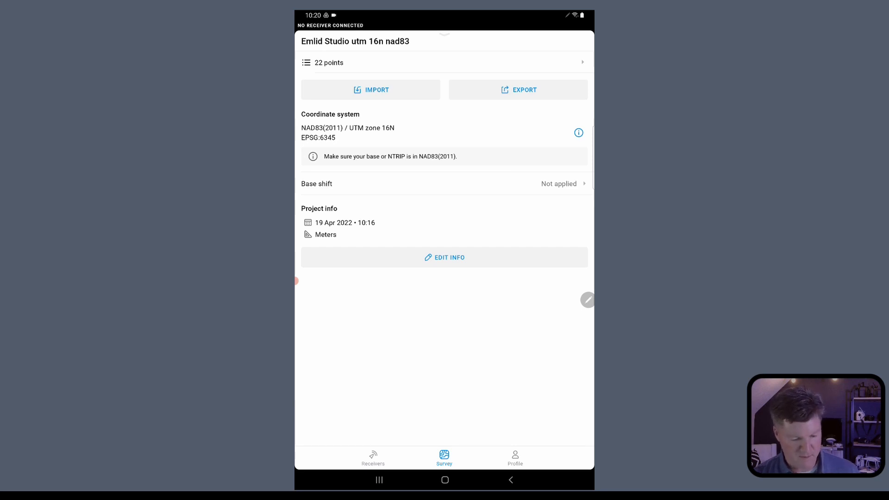
Start a new survey project and name it "emlid studio ms west us_sf nad83".
left_click(443, 458)
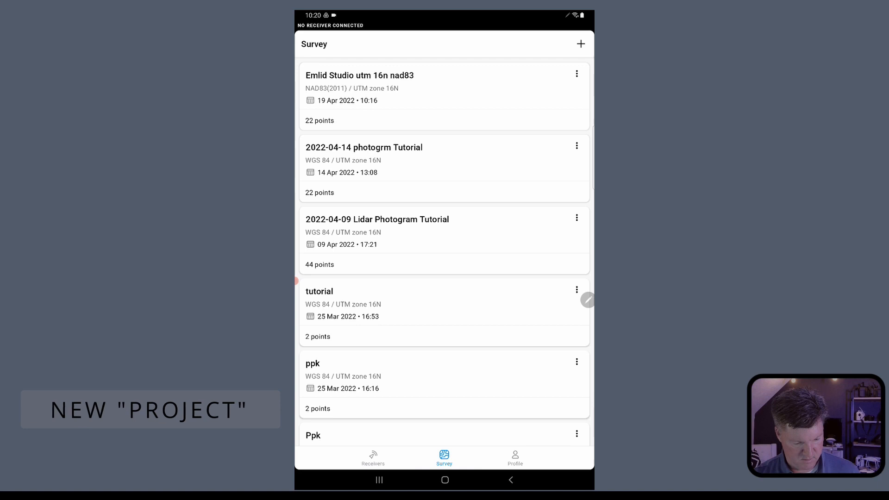
left_click(581, 43)
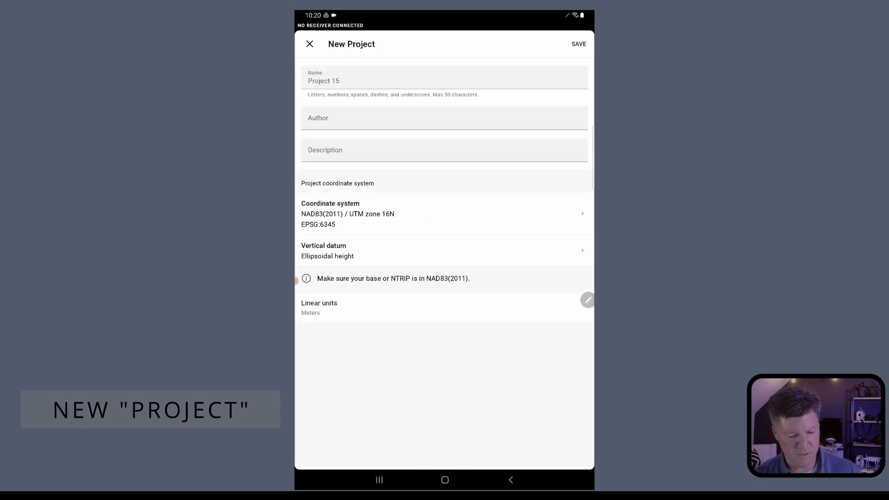
left_click(444, 78)
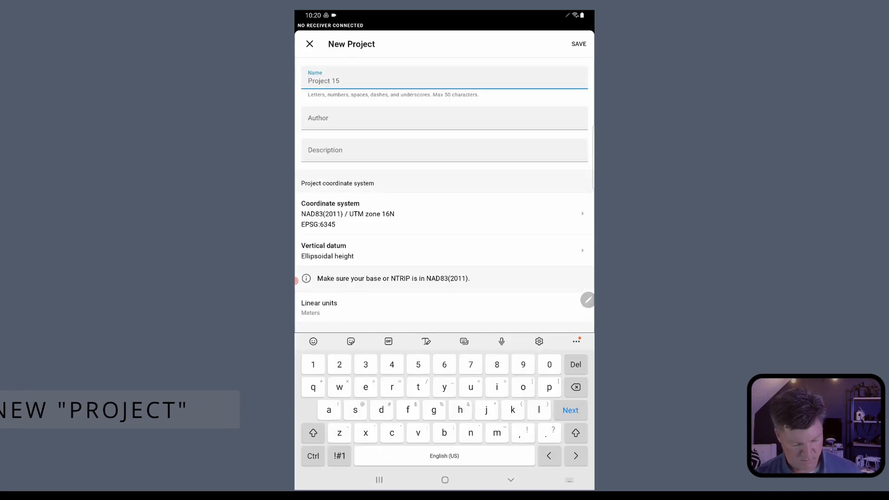
type("emli")
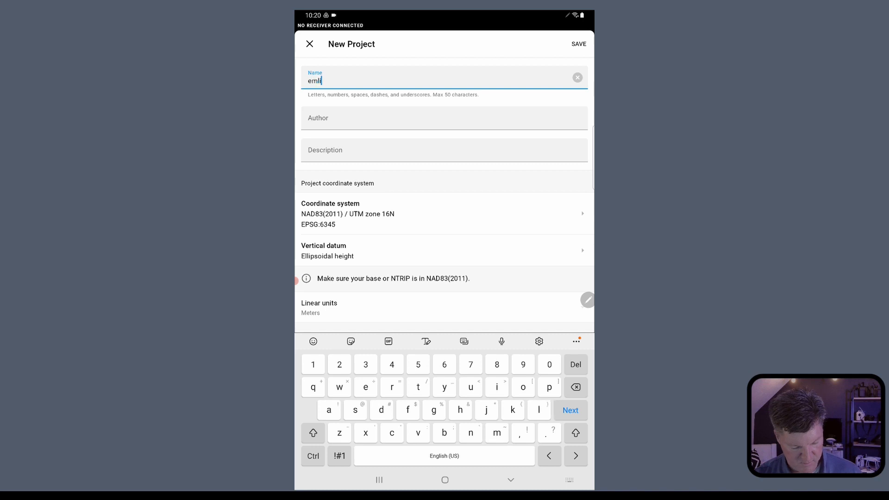
type("d st")
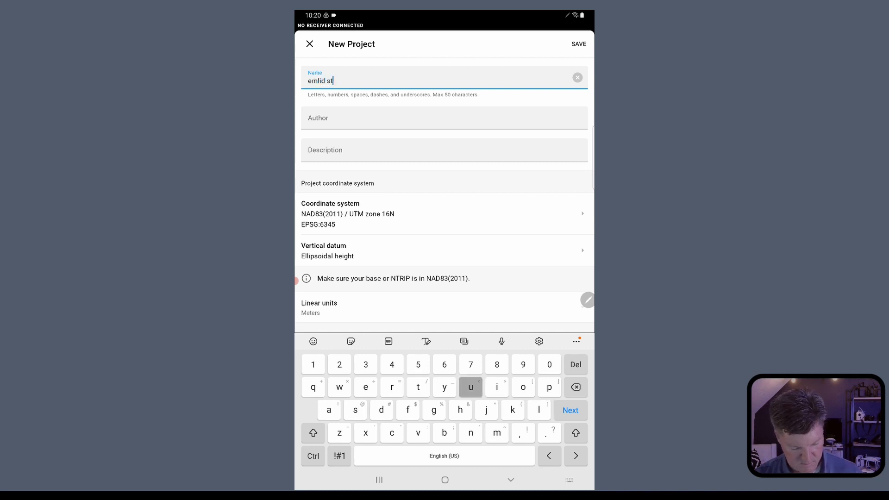
type("udio")
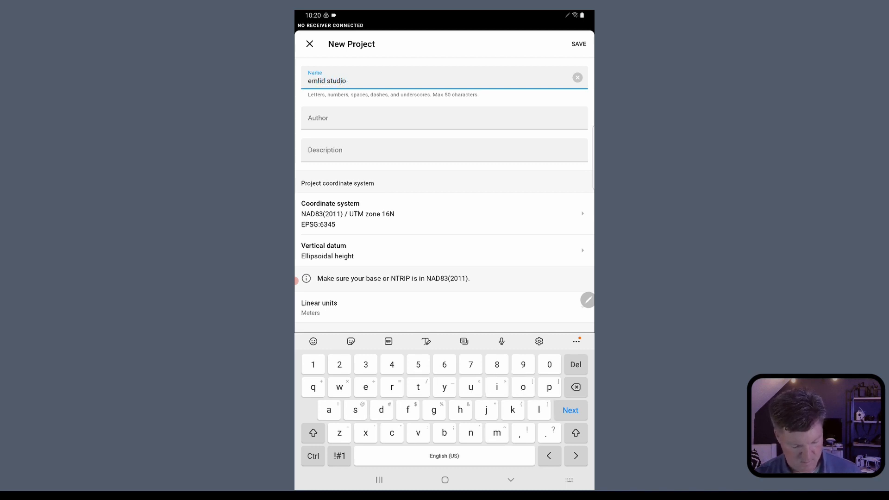
type(" ms west ")
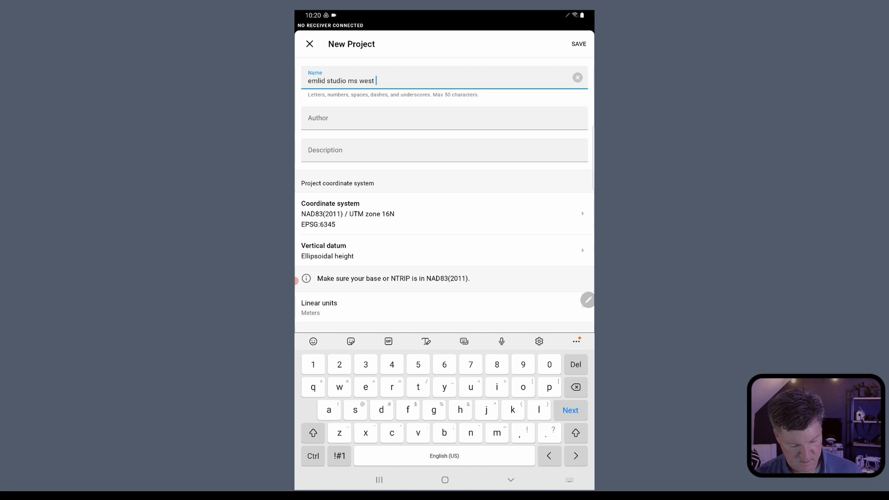
type("us")
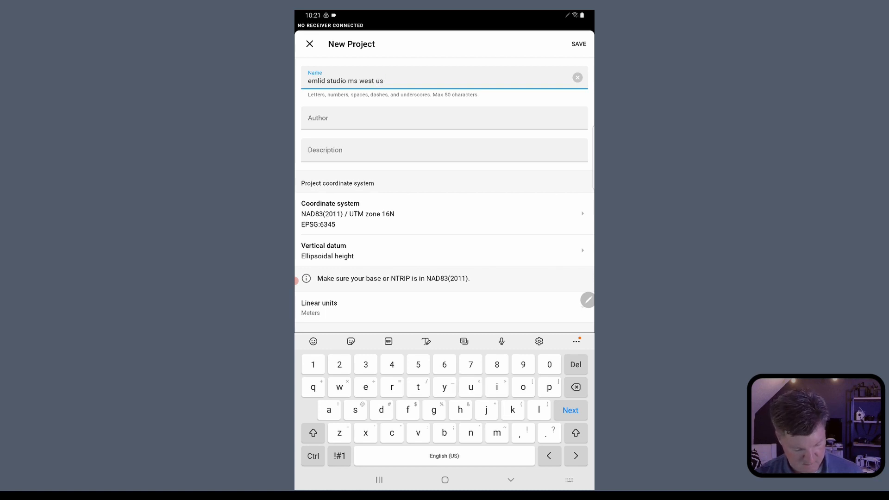
left_click(340, 456)
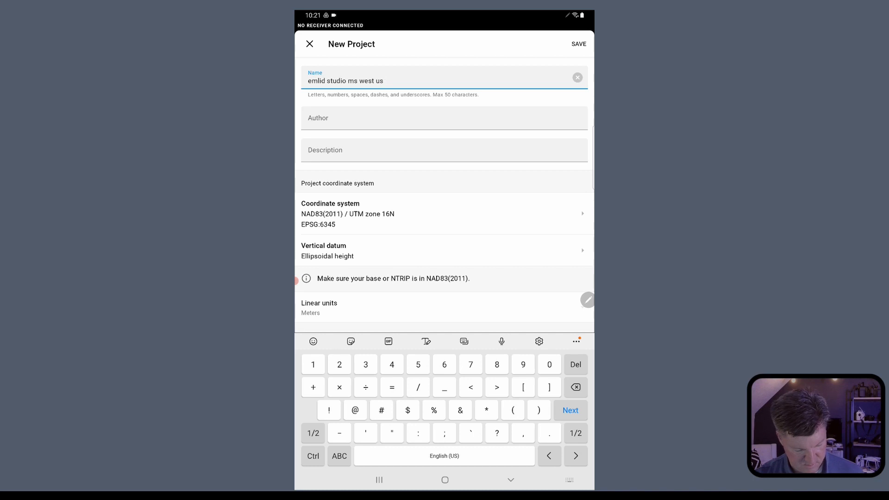
type("_")
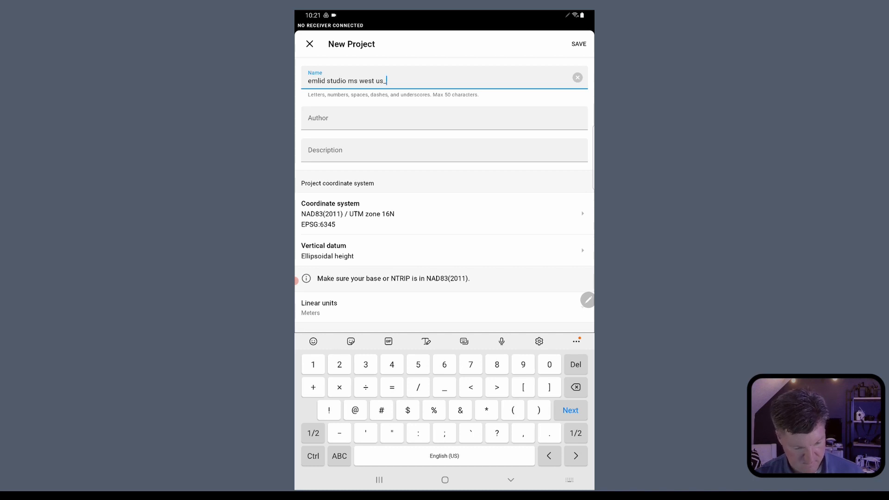
left_click(339, 456)
type("sf nad")
left_click(339, 455)
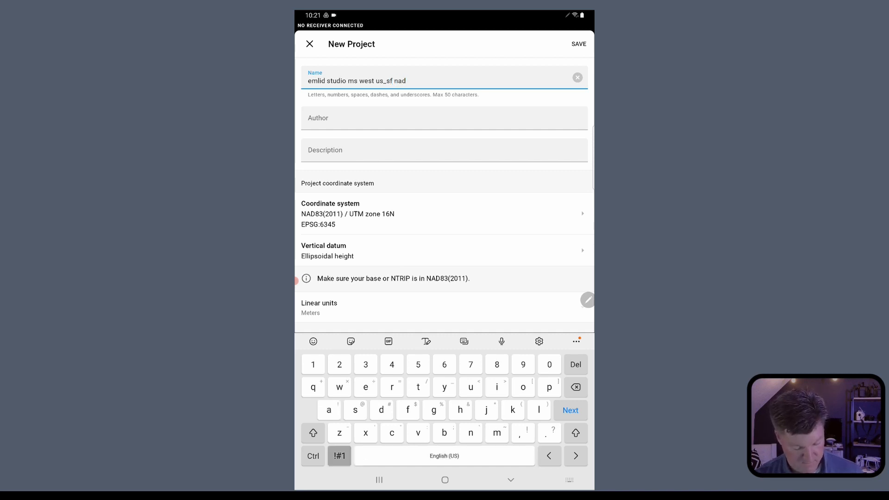
type("83")
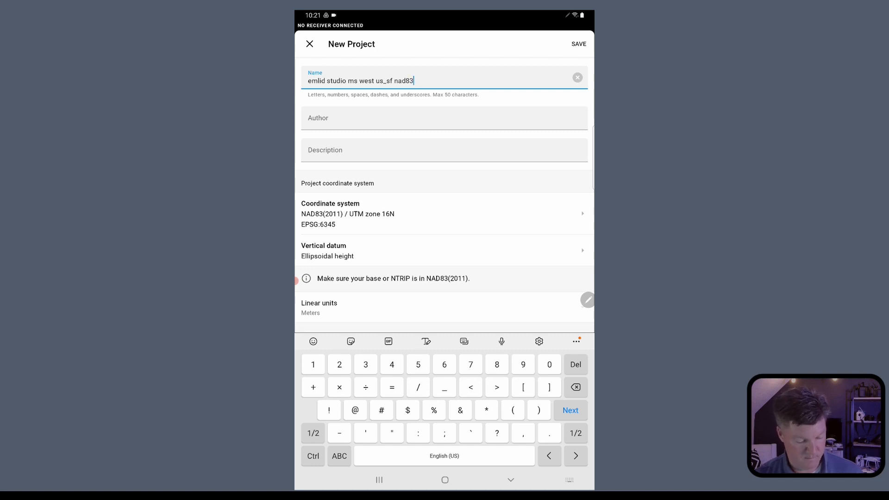
Find the Mississippi coordinate systems, choose NAD83(2011) / Mississippi West (ftUS) (EPSG:6510) for the project and save it.
left_click(445, 214)
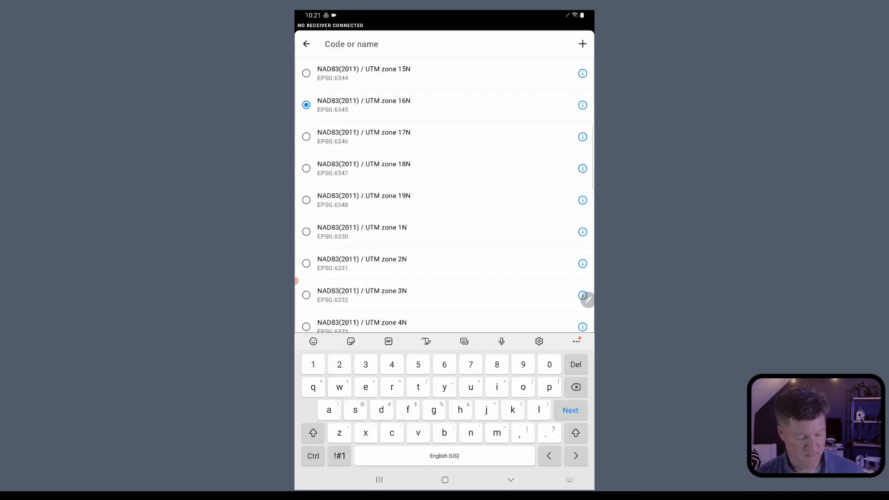
type("miss")
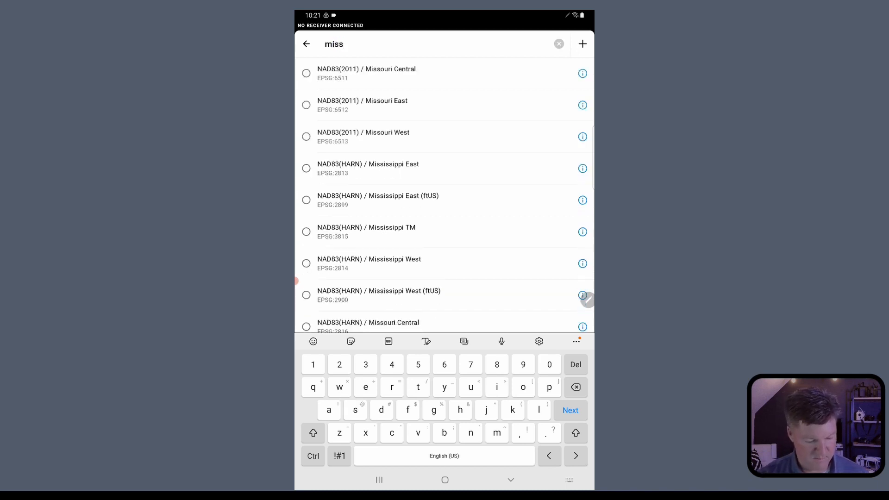
scroll(444, 194, "down", 2)
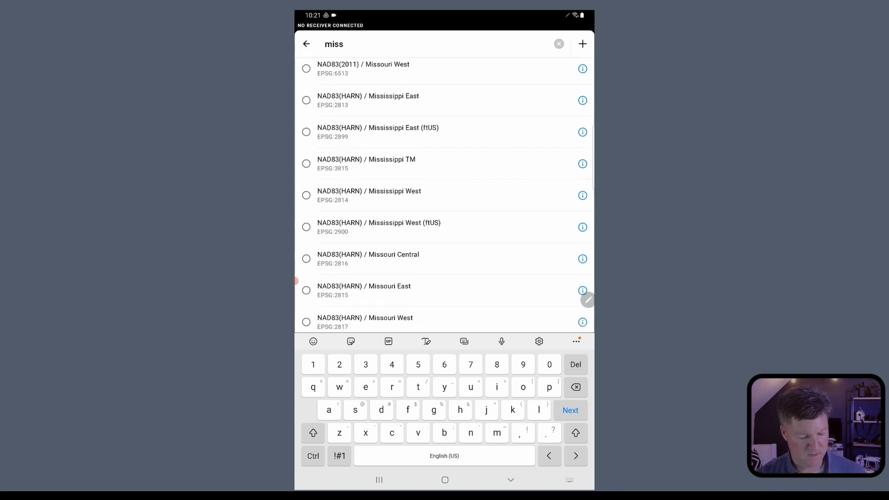
scroll(444, 195, "down", 4)
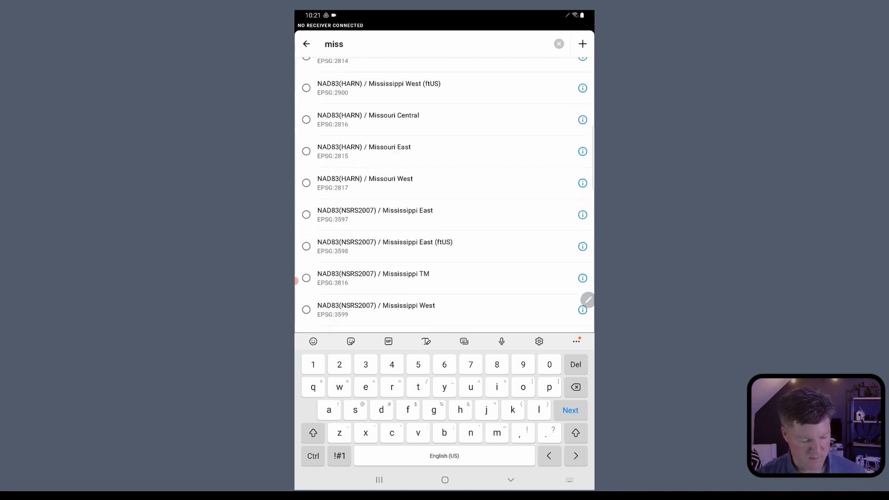
scroll(444, 194, "down", 9)
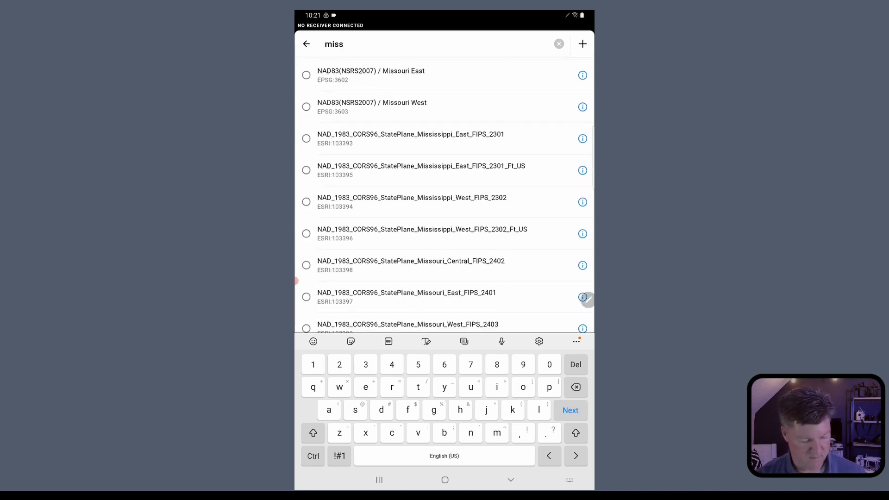
scroll(445, 195, "down", 3)
scroll(445, 194, "up", 7)
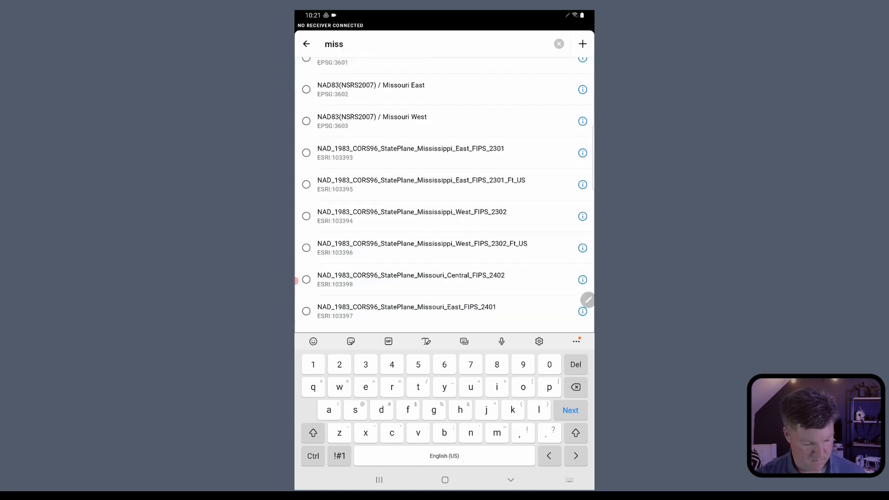
scroll(445, 194, "up", 7)
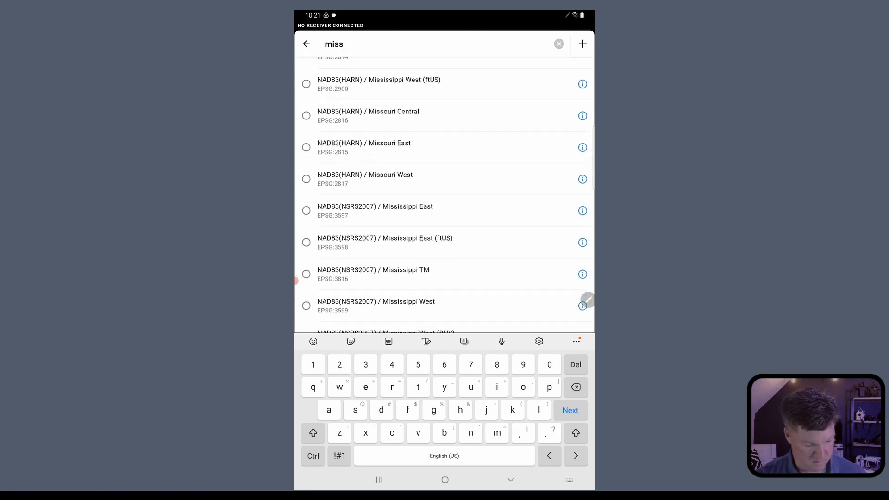
scroll(444, 195, "up", 3)
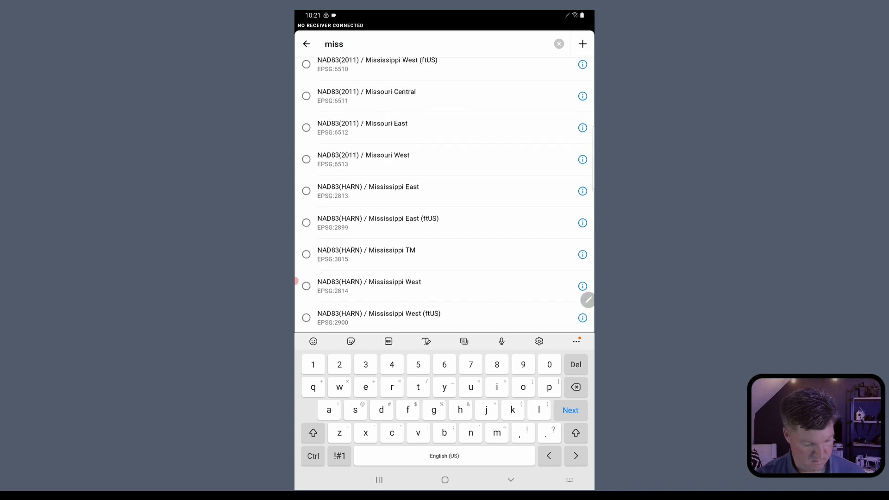
scroll(444, 194, "up", 1)
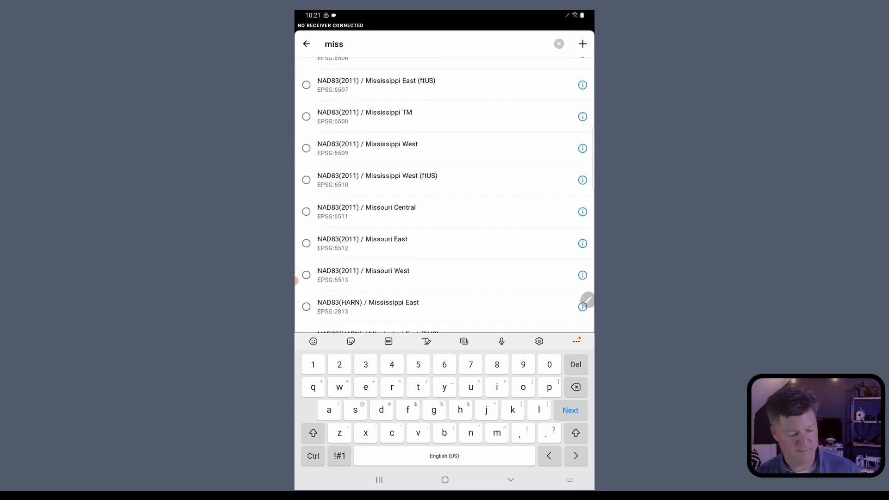
left_click(376, 180)
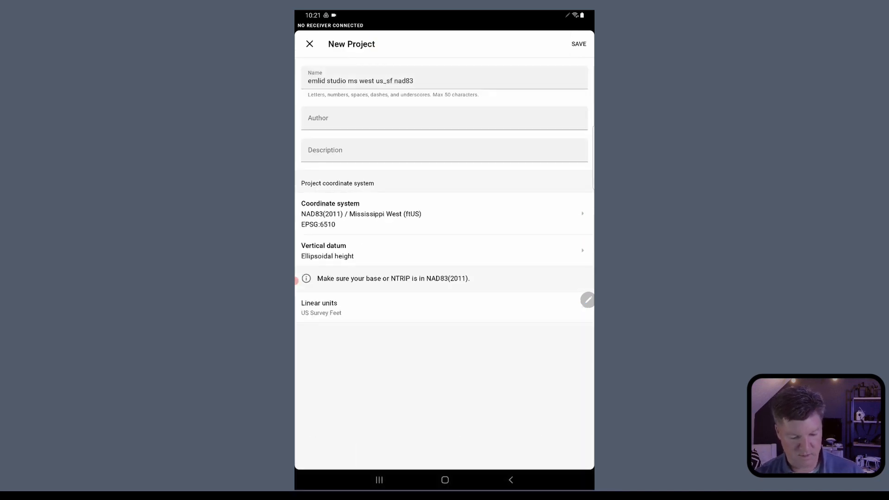
left_click(579, 44)
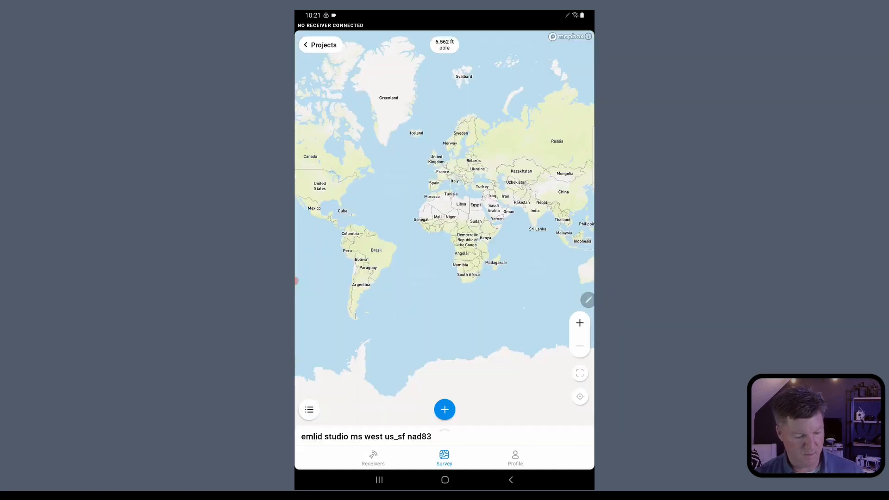
Import Emlid Studio utm 16n nad83.csv from the Emlid Studio Stop and Go folder in Google Drive into the emlid studio ms west us_sf nad83 project.
left_click(320, 45)
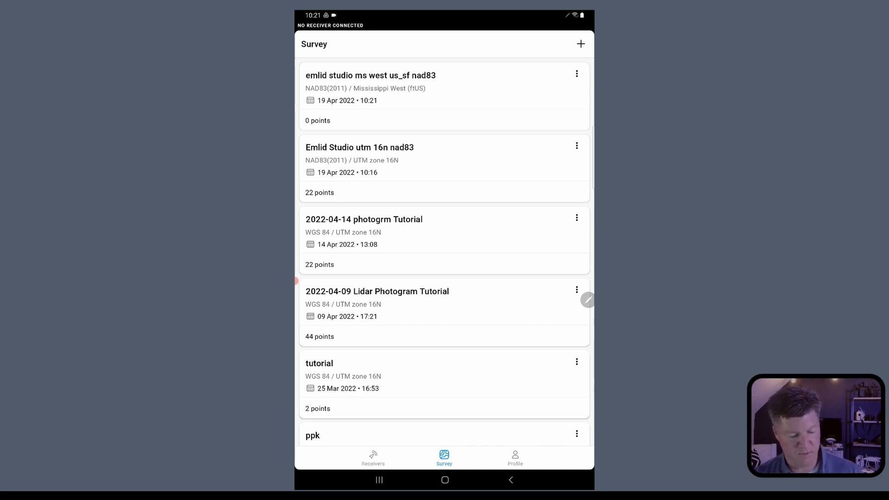
left_click(576, 73)
left_click(528, 108)
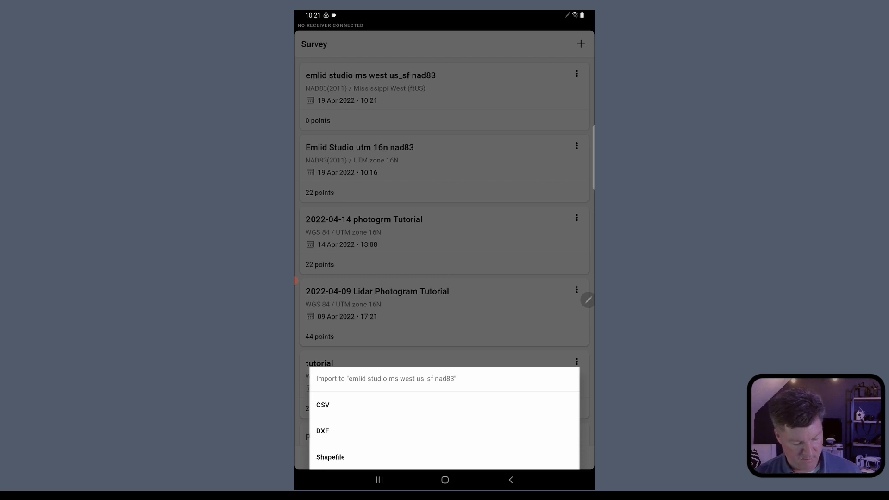
left_click(323, 405)
left_click(444, 452)
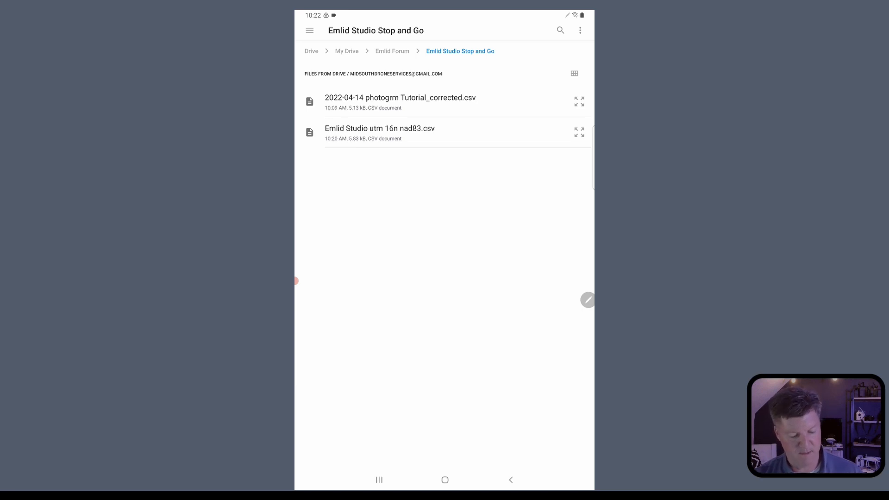
left_click(380, 132)
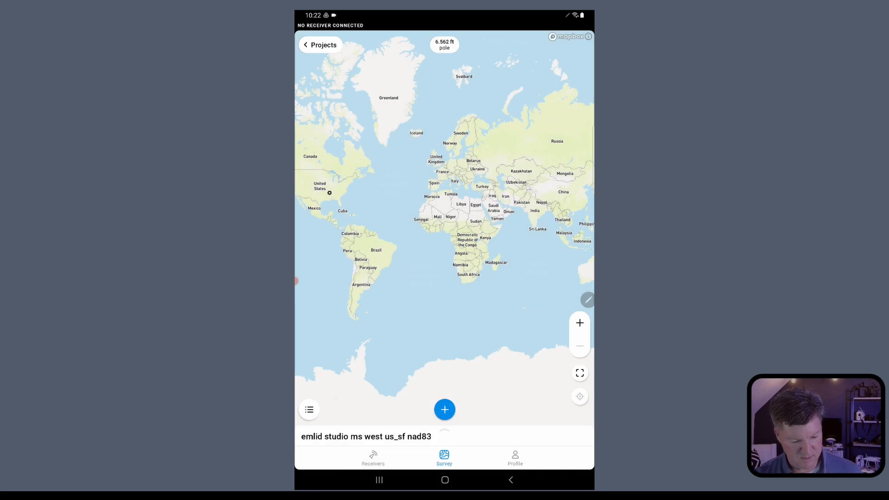
Export the emlid studio ms west us_sf nad83 project as CSV to the Emlid Studio Stop and Go folder in Google Drive.
left_click(320, 45)
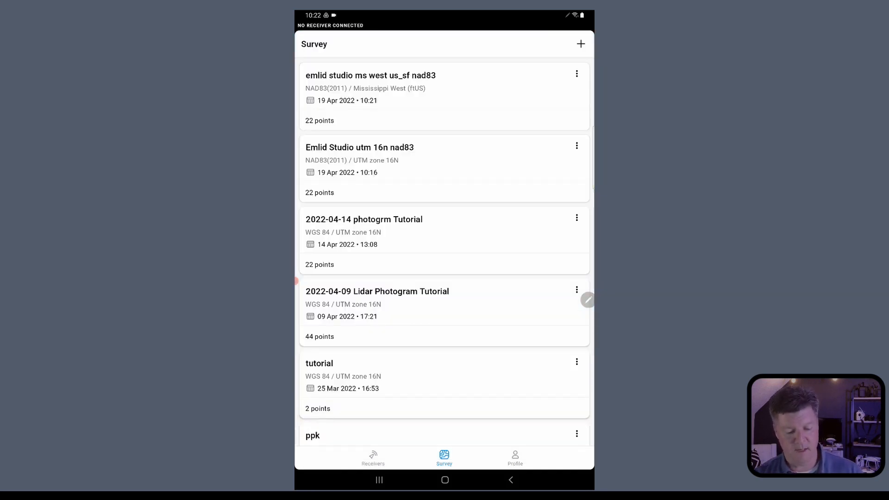
left_click(577, 74)
left_click(528, 84)
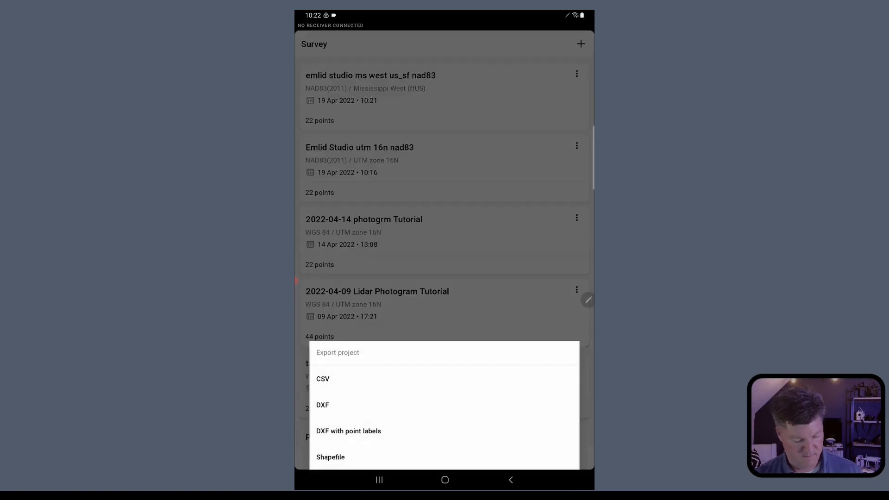
left_click(323, 379)
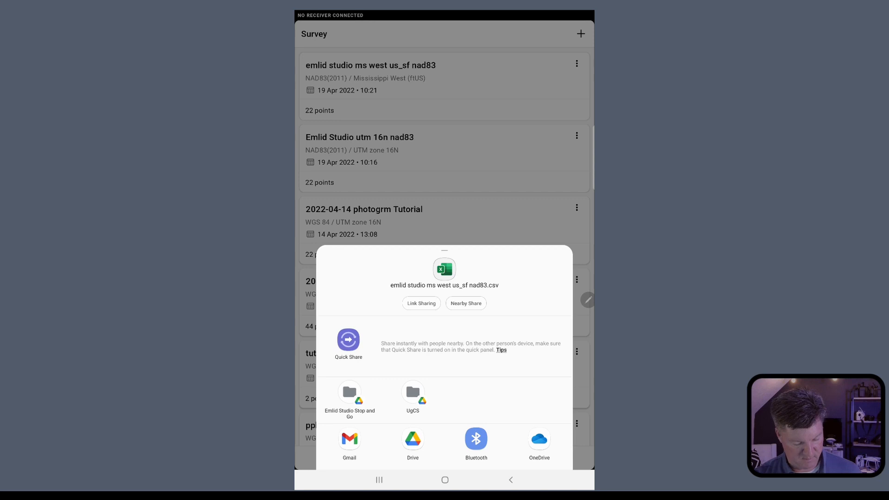
left_click(413, 438)
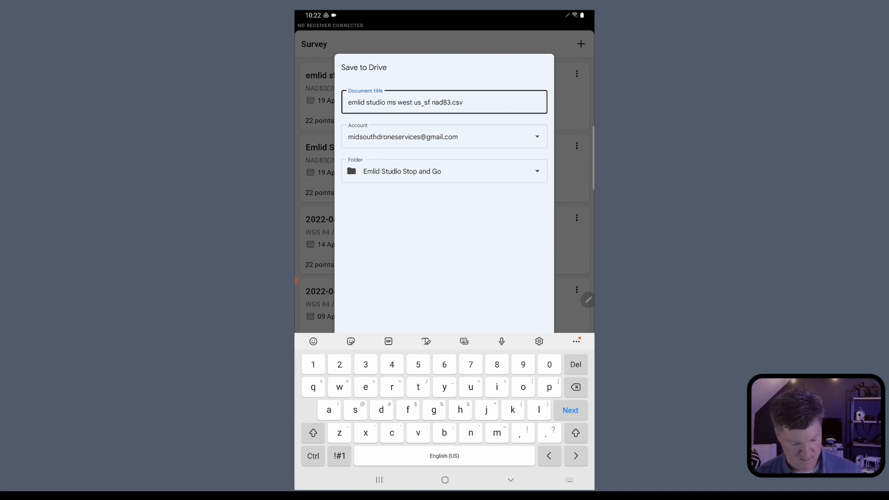
left_click(511, 480)
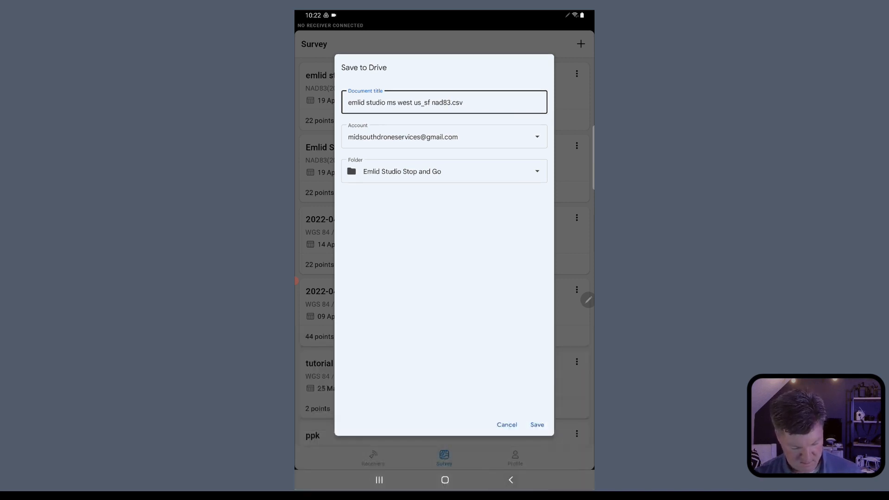
left_click(537, 425)
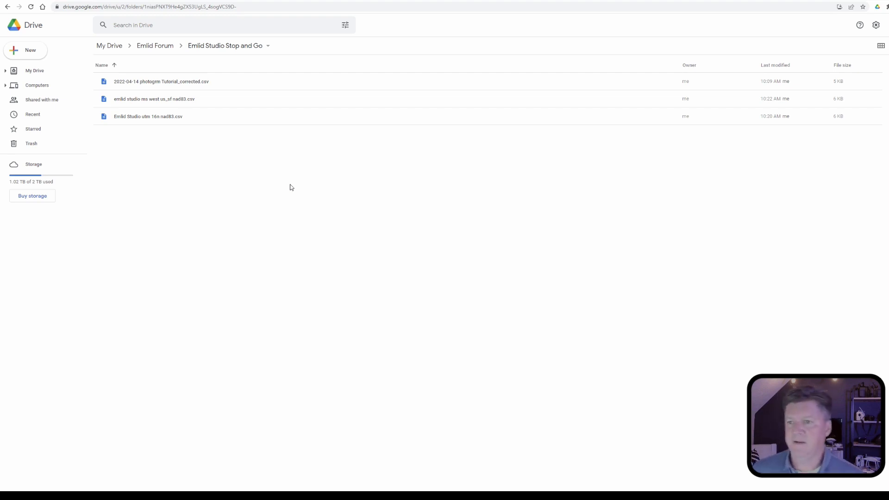
Switch to Google Drive in the browser and check the corrected and exported CSV files in the Emlid Studio Stop and Go folder.
left_click(203, 82)
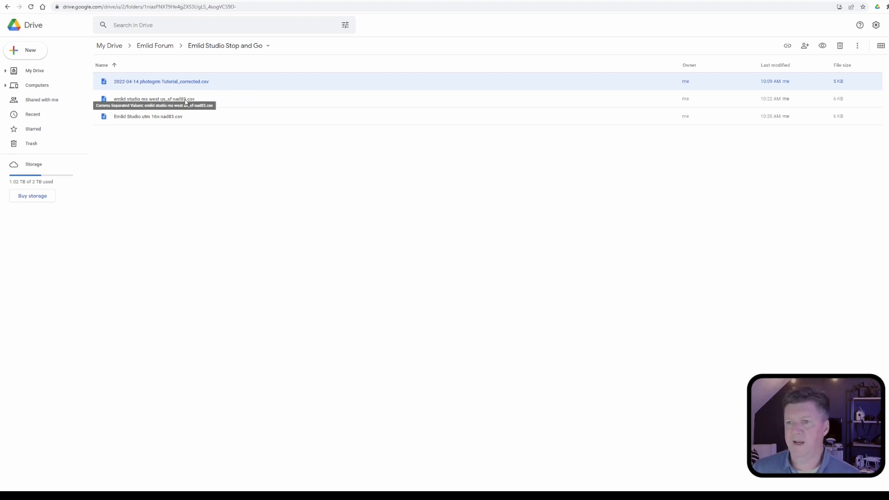
left_click(182, 116)
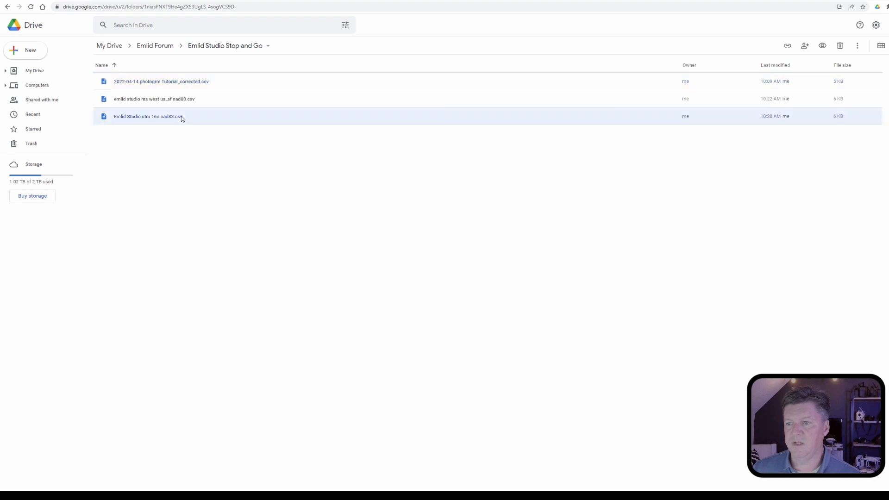
Download emlid studio ms west us_sf nad83.csv and Emlid Studio utm 16n nad83.csv from Google Drive to the local RS2 Rover folder.
left_click(185, 99)
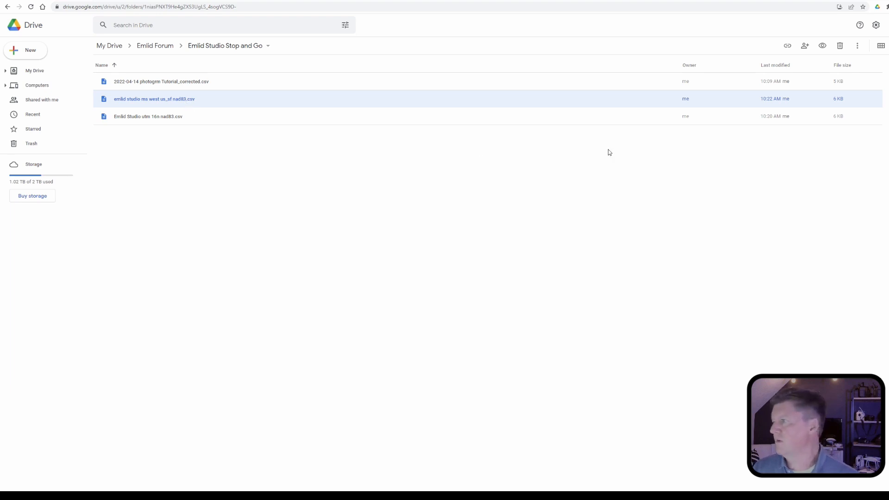
right_click(190, 101)
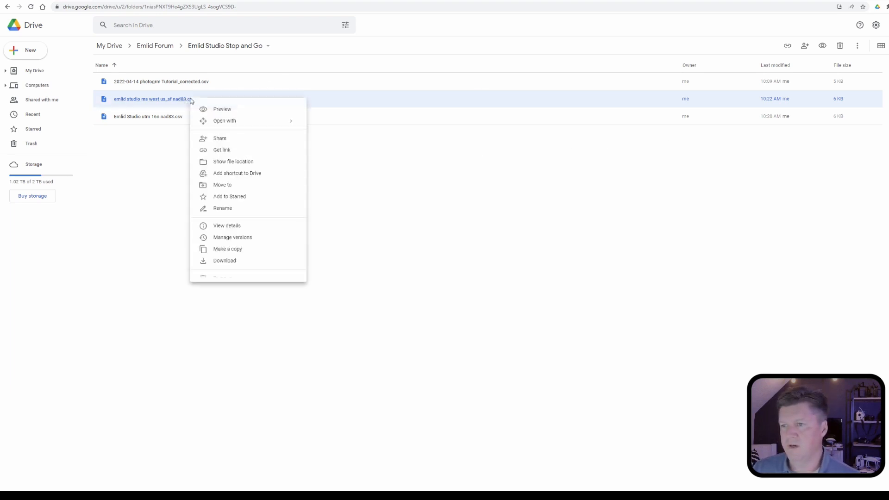
left_click(235, 262)
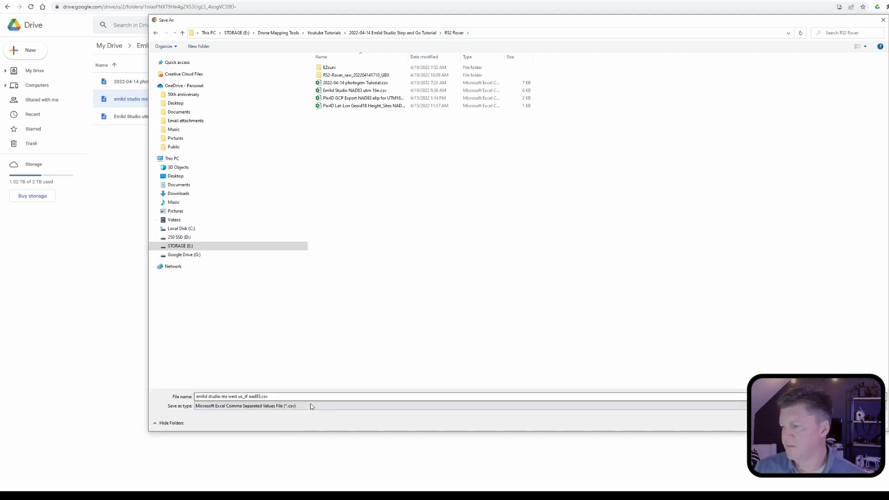
left_click(832, 423)
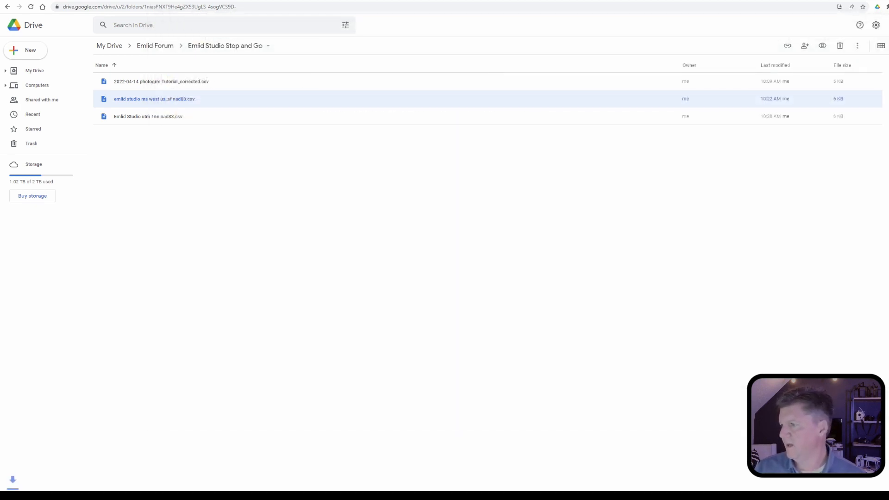
right_click(173, 119)
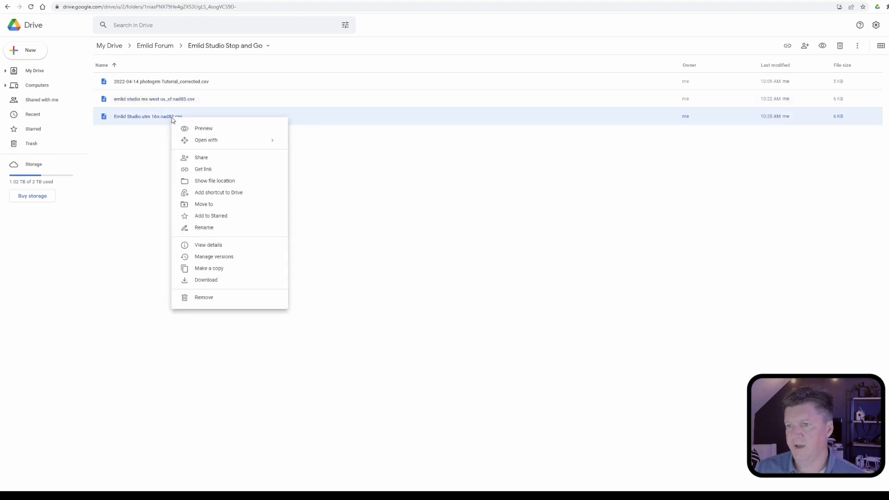
left_click(215, 280)
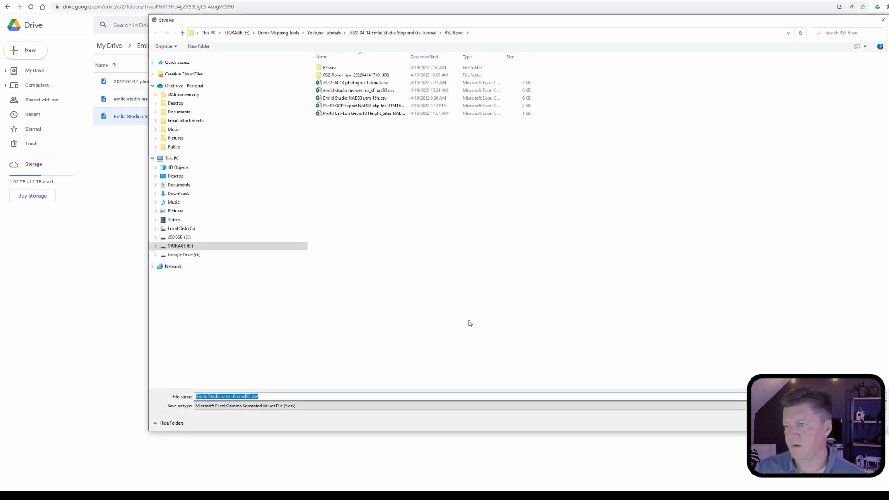
key("Return")
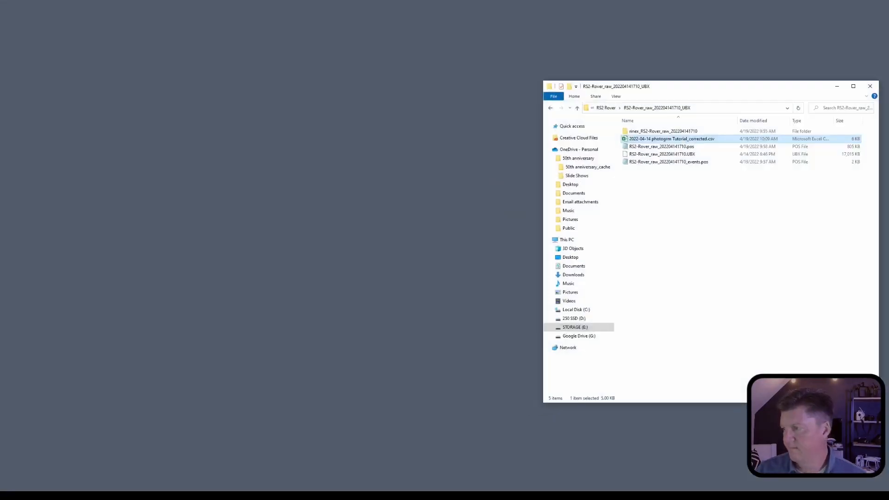
Open emlid studio ms west us_sf nad83.csv from the RS2 Rover folder in Excel, examine its coordinate and elevation columns, and close it.
key("alt+Up")
left_click_drag(691, 89, 504, 66)
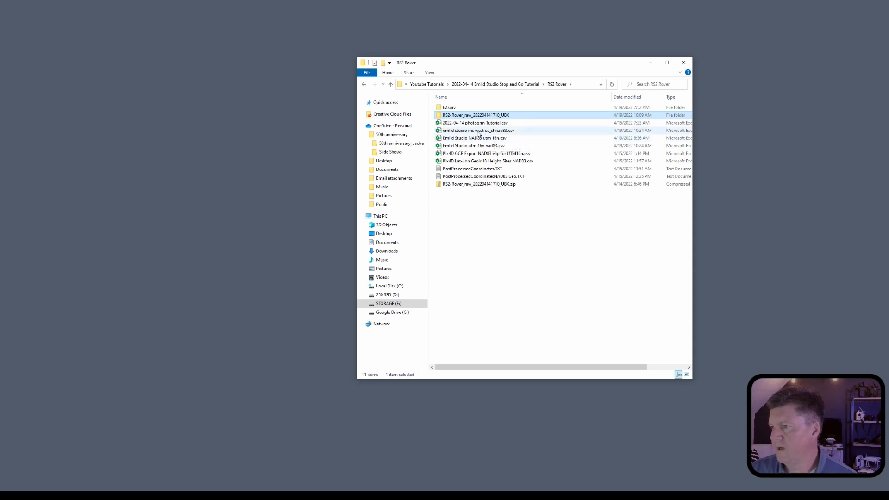
double_click(478, 131)
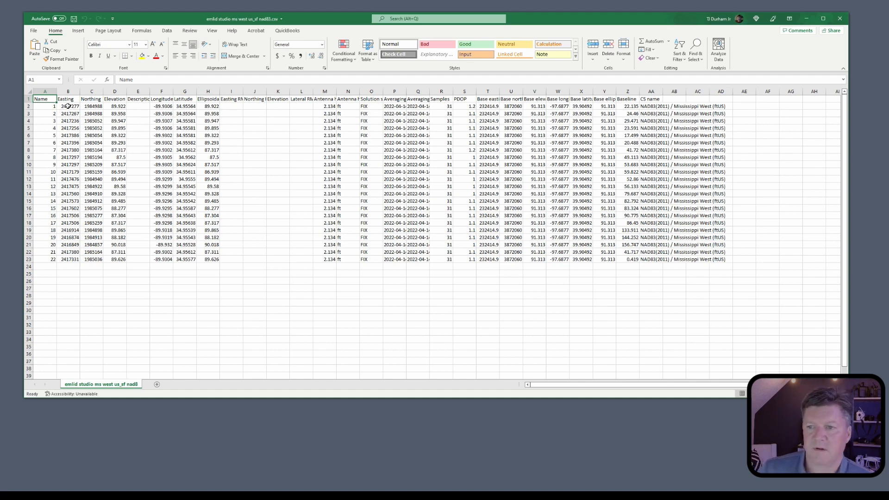
left_click_drag(68, 106, 117, 261)
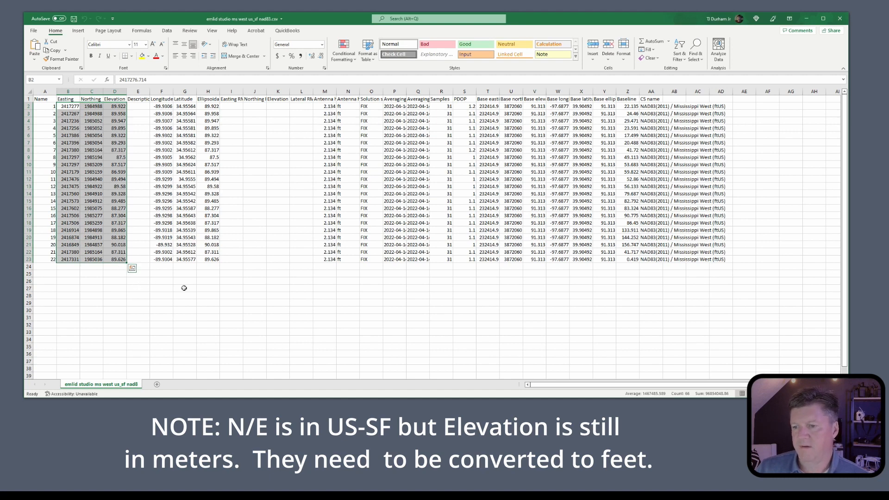
left_click_drag(162, 106, 211, 259)
left_click_drag(63, 106, 121, 261)
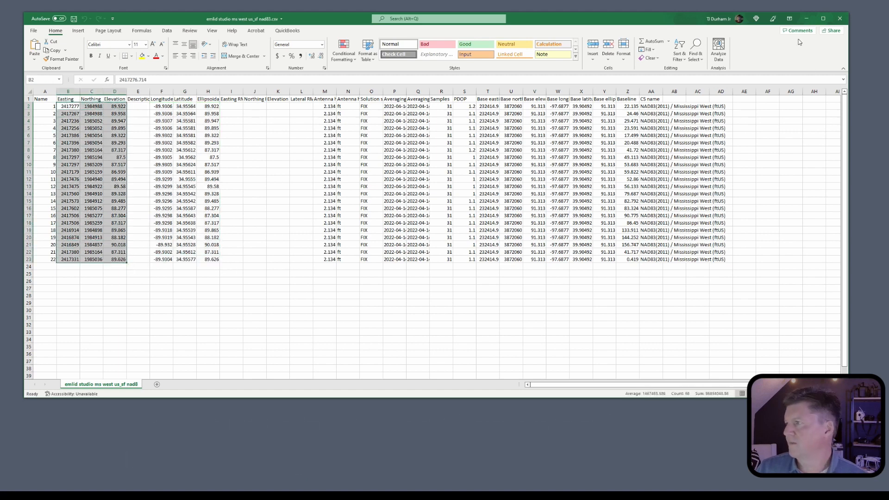
left_click(839, 18)
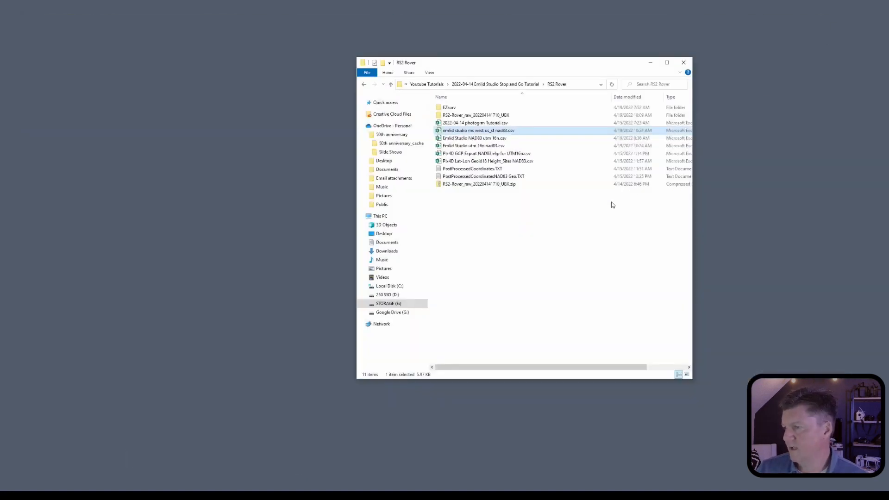
Open Emlid Studio NAD83 utm 16n.csv and examine its Easting, Northing and Elevation values and its longitude, latitude and ellipsoidal height.
left_click(479, 138)
double_click(478, 138)
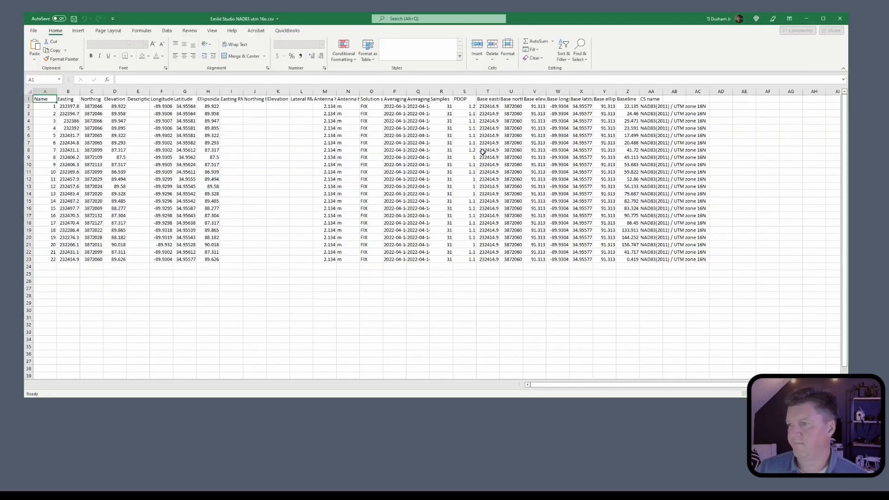
left_click_drag(65, 106, 120, 262)
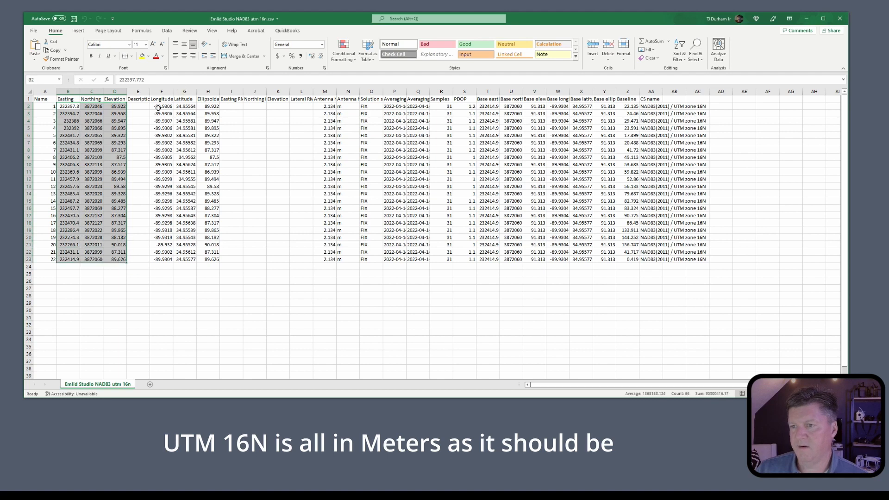
left_click_drag(158, 107, 212, 261)
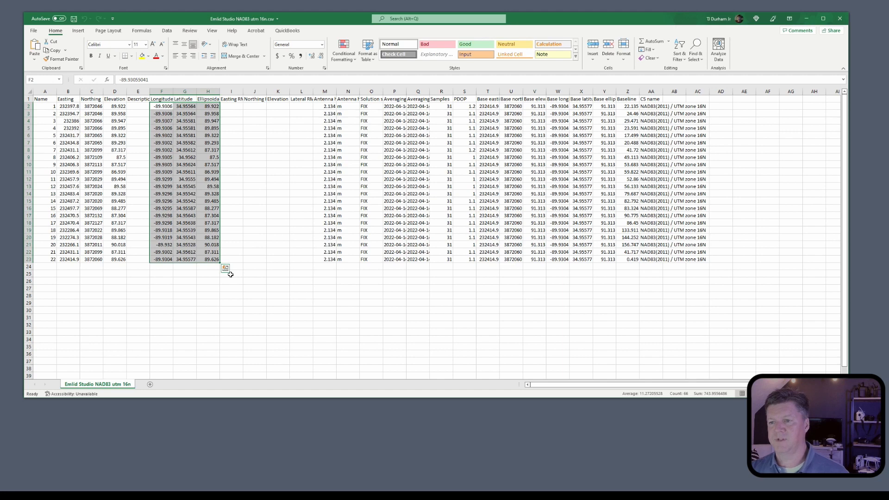
left_click(806, 18)
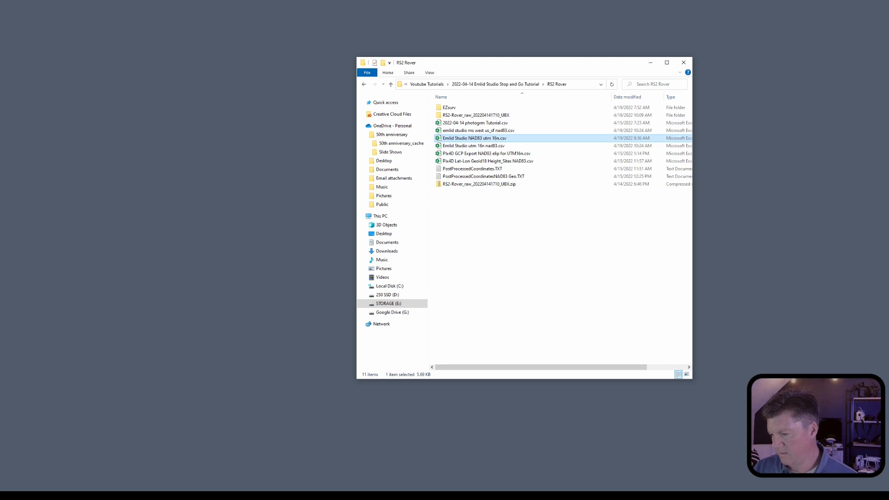
Switch to Emlid Studio, place the RS2 Rover folder window beside it, and change the workflow to PPK.
key("alt+Tab")
left_click_drag(535, 67, 637, 45)
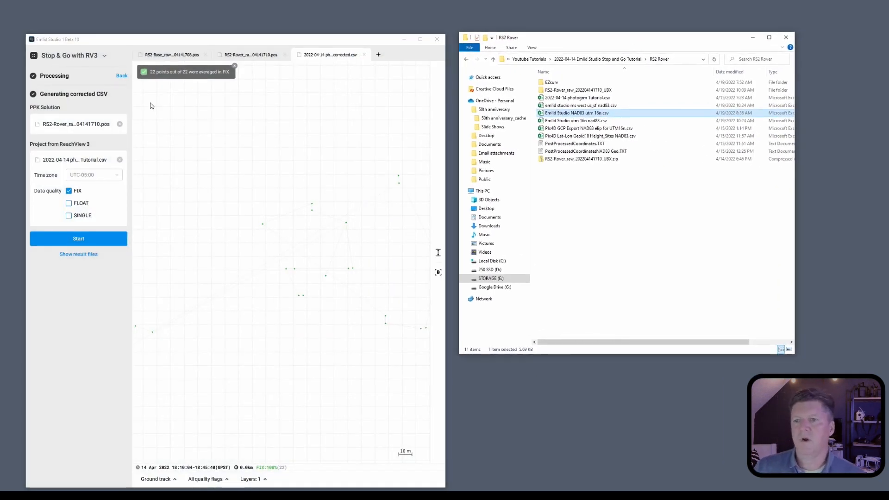
left_click(103, 57)
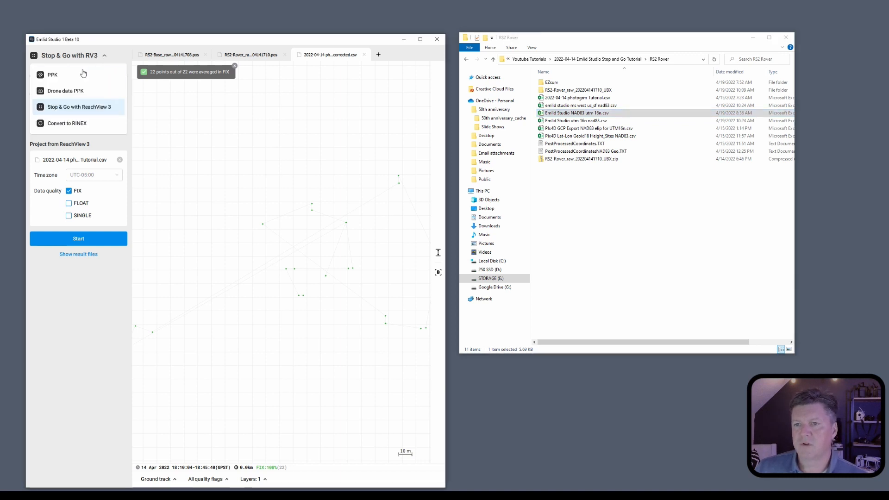
left_click(61, 76)
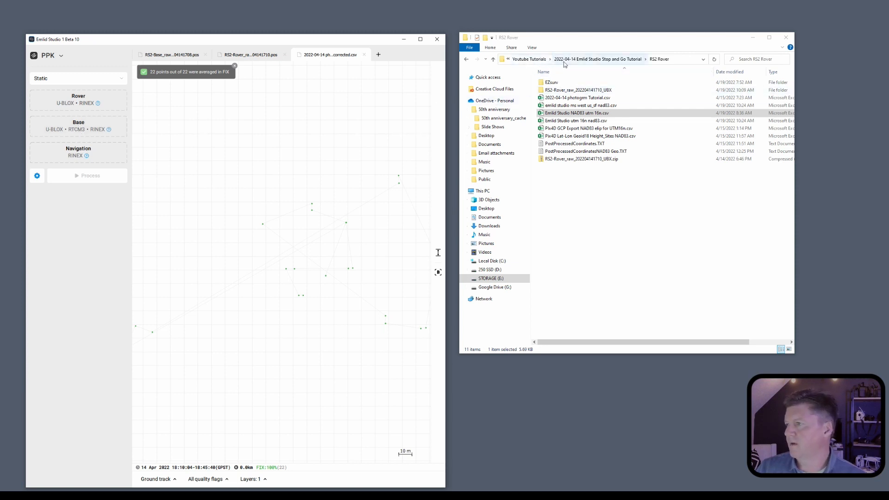
Load the CORS observation file zme11040.22o from the zme1104 folder as the PPK base.
left_click(593, 59)
left_click(550, 81)
double_click(550, 82)
double_click(558, 90)
left_click_drag(560, 105, 78, 131)
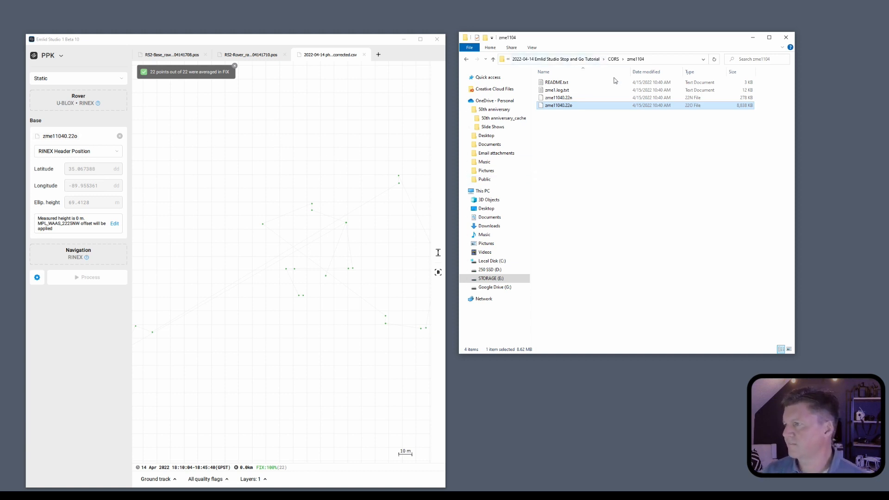
left_click(583, 61)
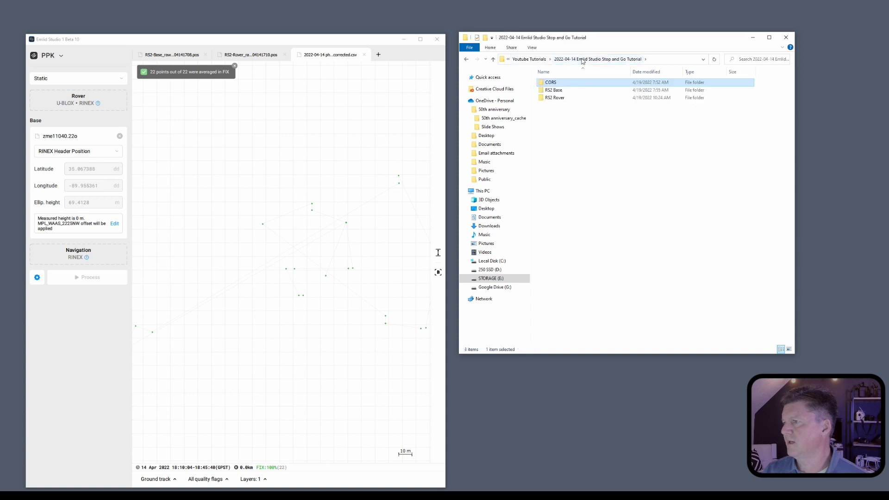
double_click(553, 98)
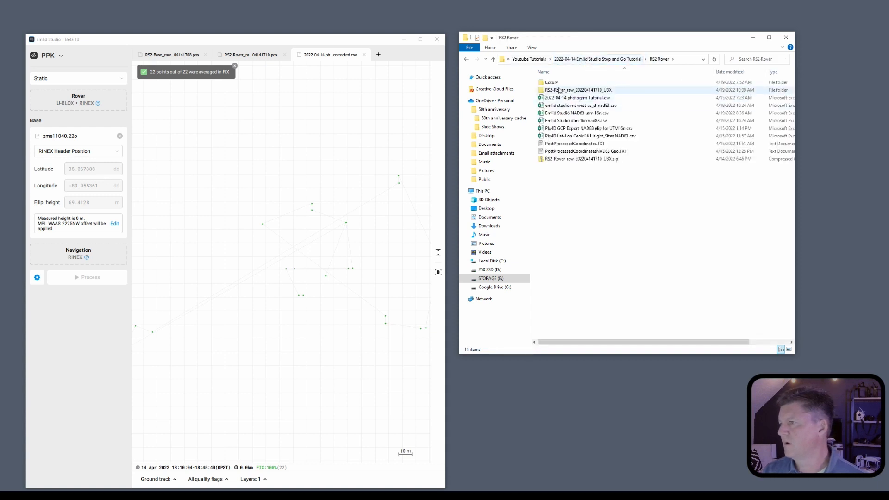
double_click(560, 90)
left_click(577, 91)
double_click(577, 91)
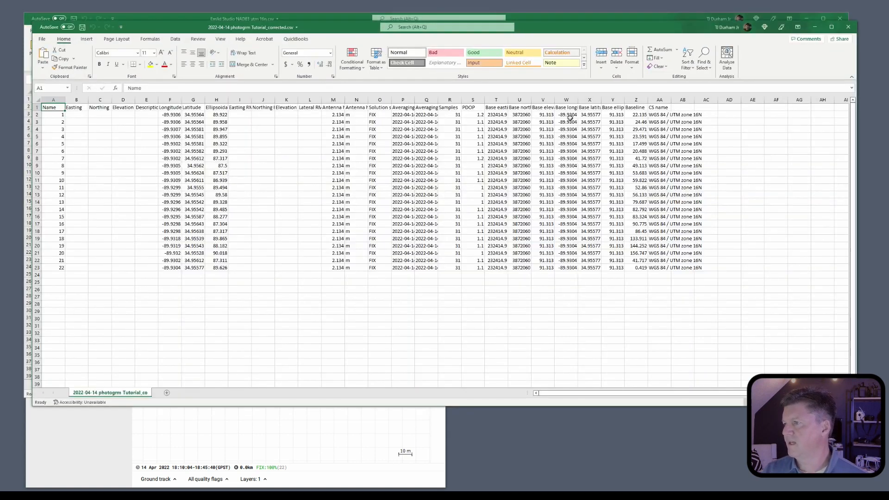
left_click(657, 116)
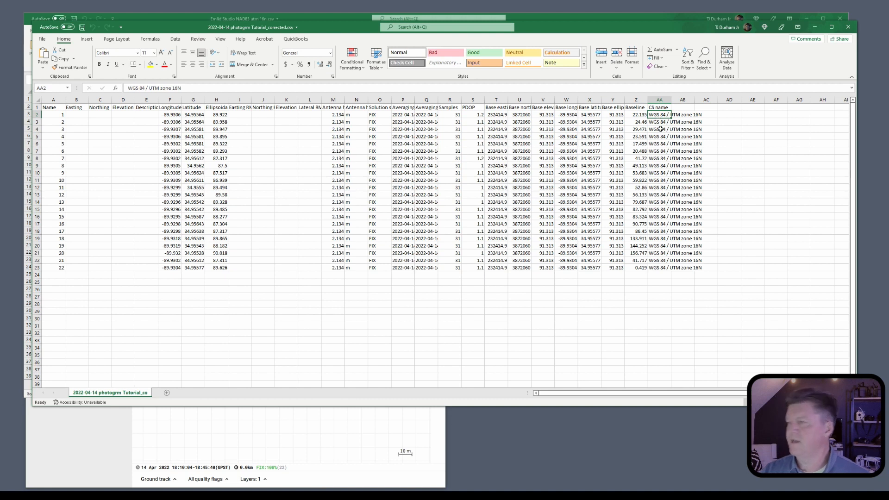